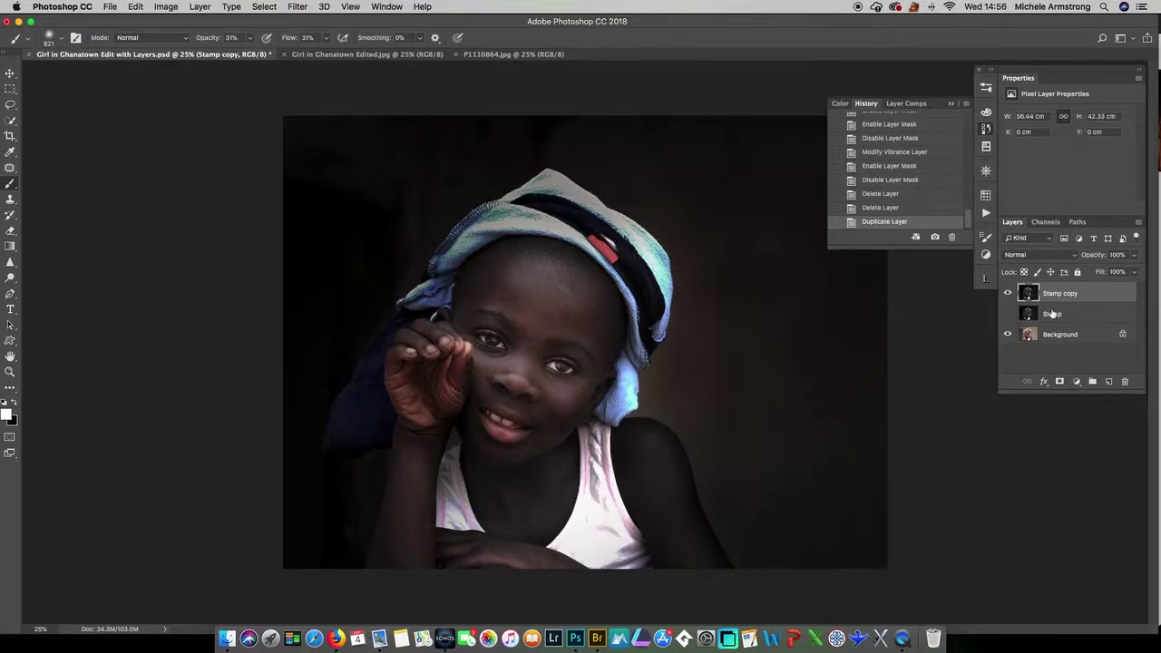
Step: Compare the edited Stamp copy layer with the original Background photo by hiding and showing it
click(1007, 294)
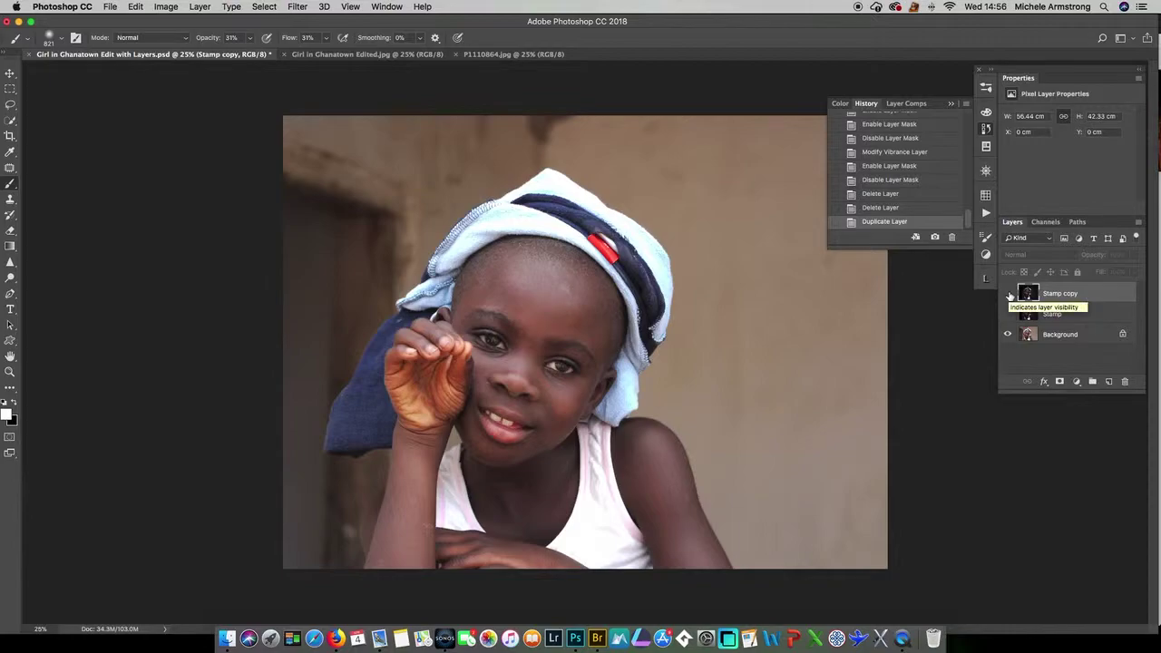
click(1008, 295)
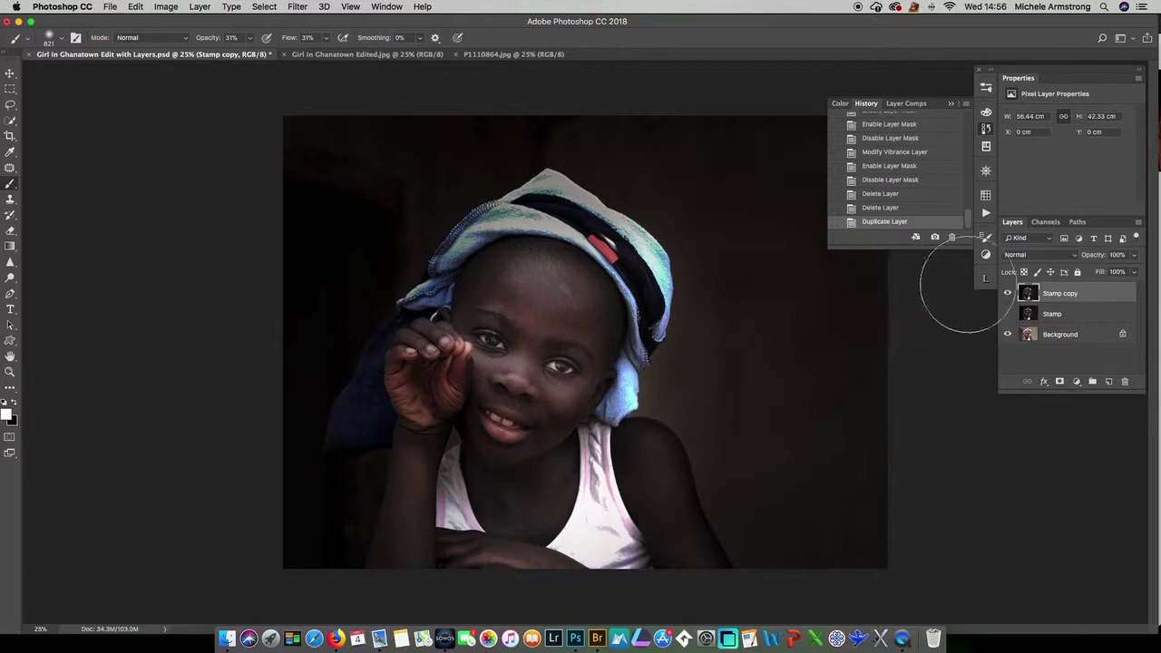
click(986, 214)
click(986, 214)
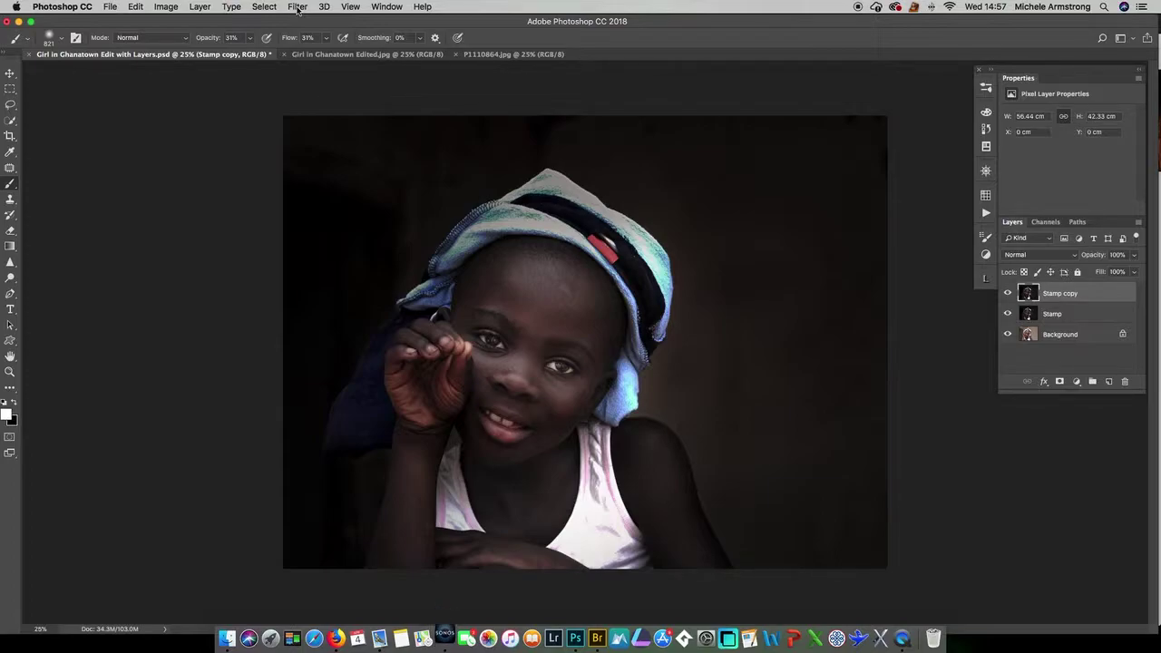
Step: Apply Color Efex Pro 4's Glamour Glow to the Stamp copy layer with Glow 40% and slightly raised Shadows protection, and compare before and after
click(296, 9)
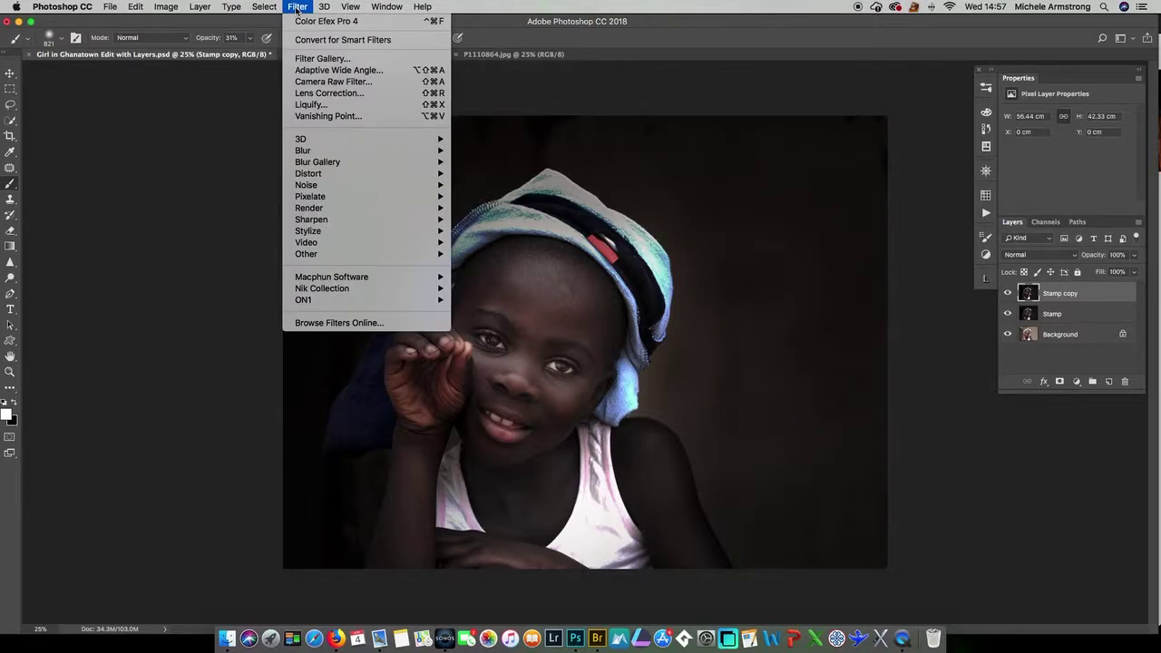
mouse_move(336, 289)
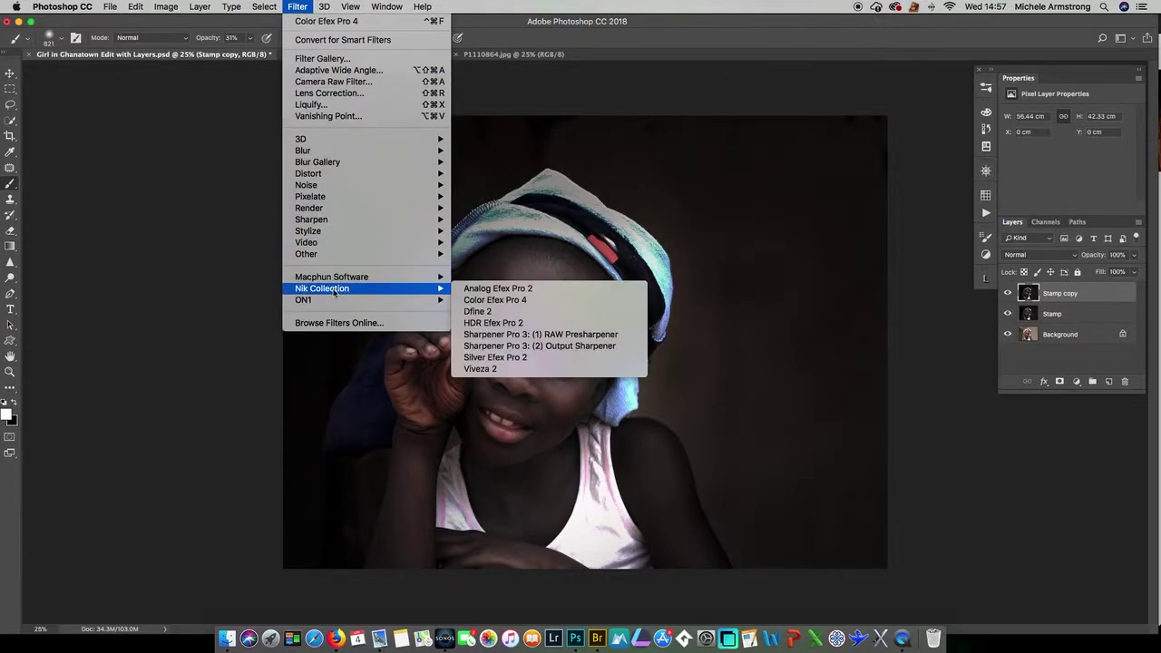
click(487, 304)
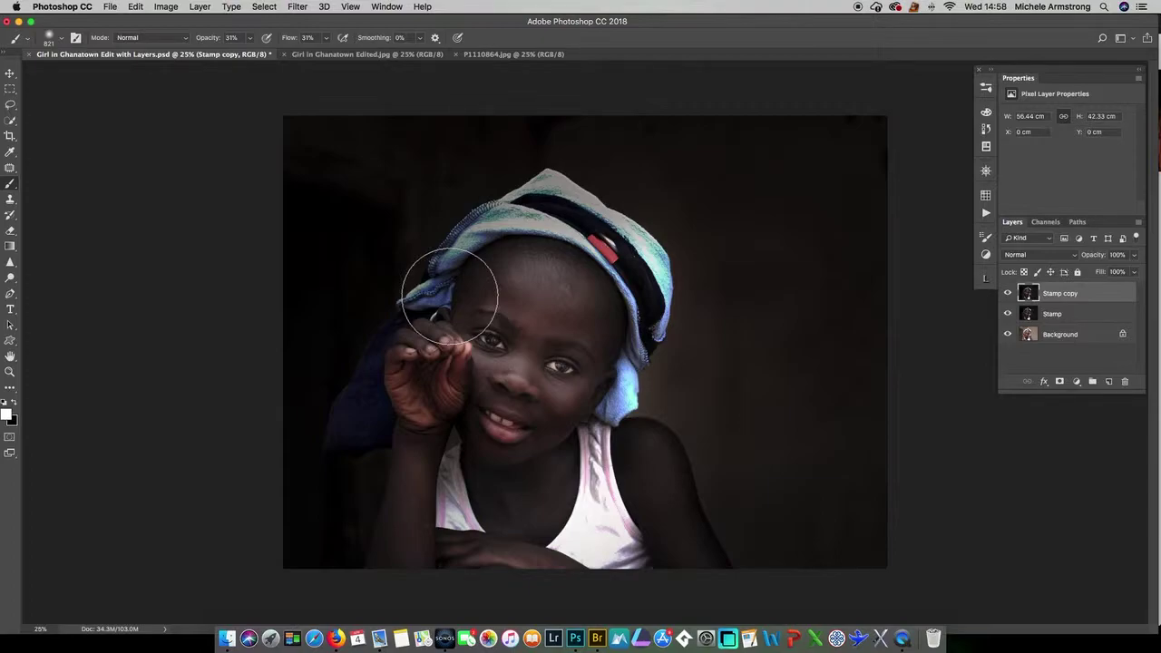
key(super+f)
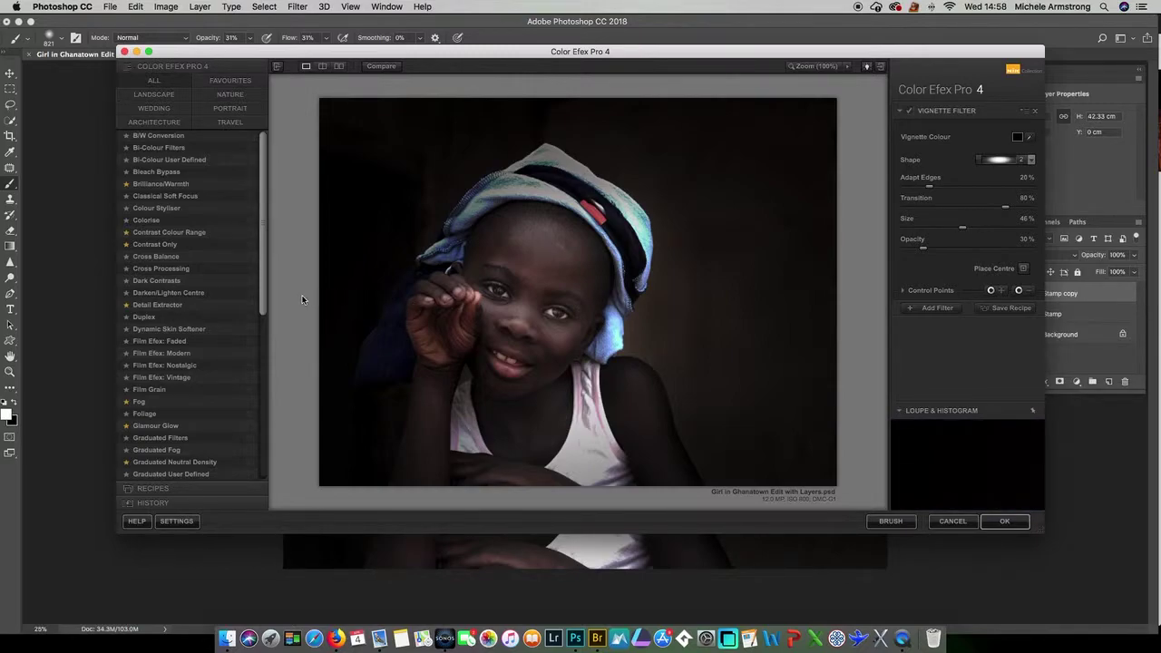
click(152, 426)
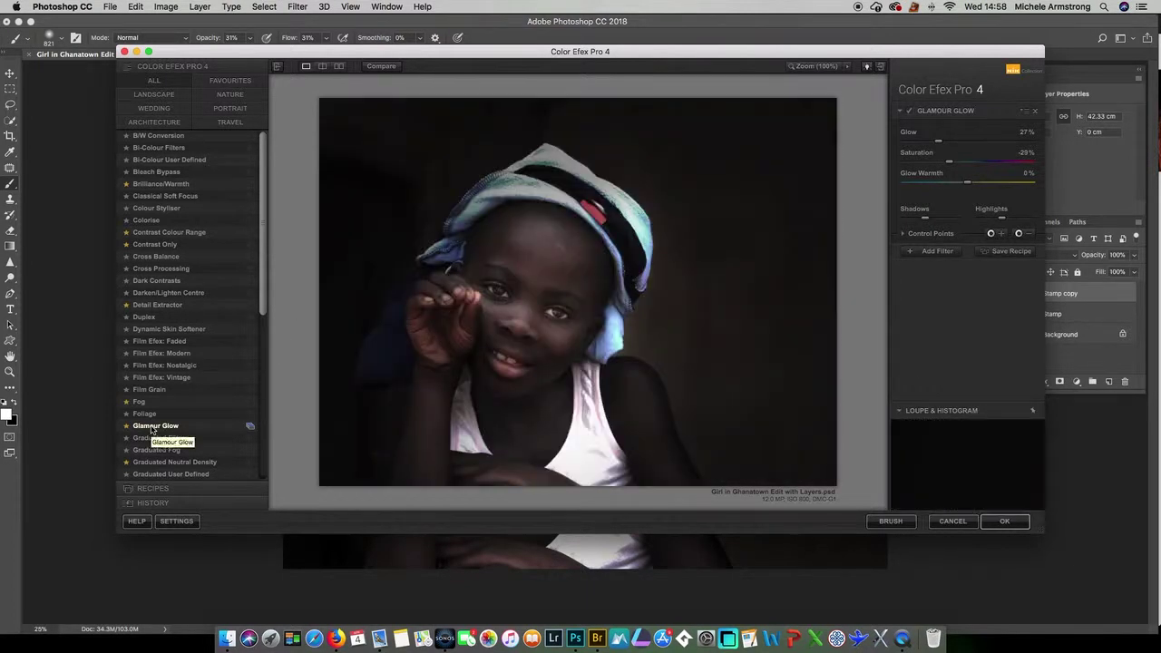
drag(937, 142, 956, 143)
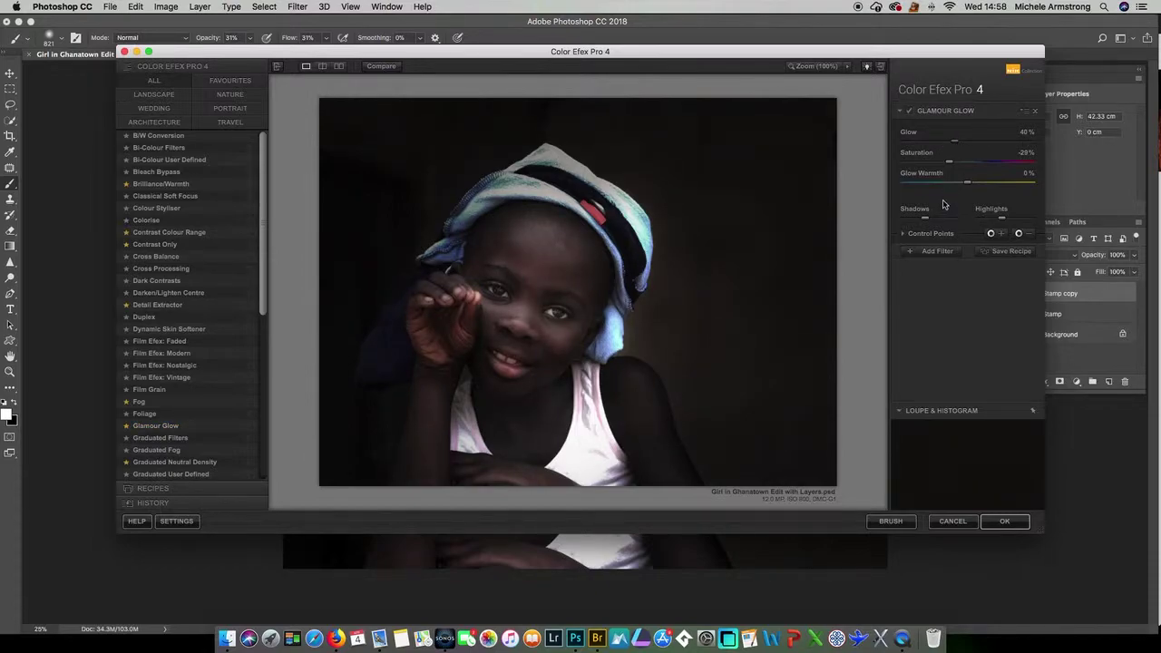
drag(925, 221, 935, 223)
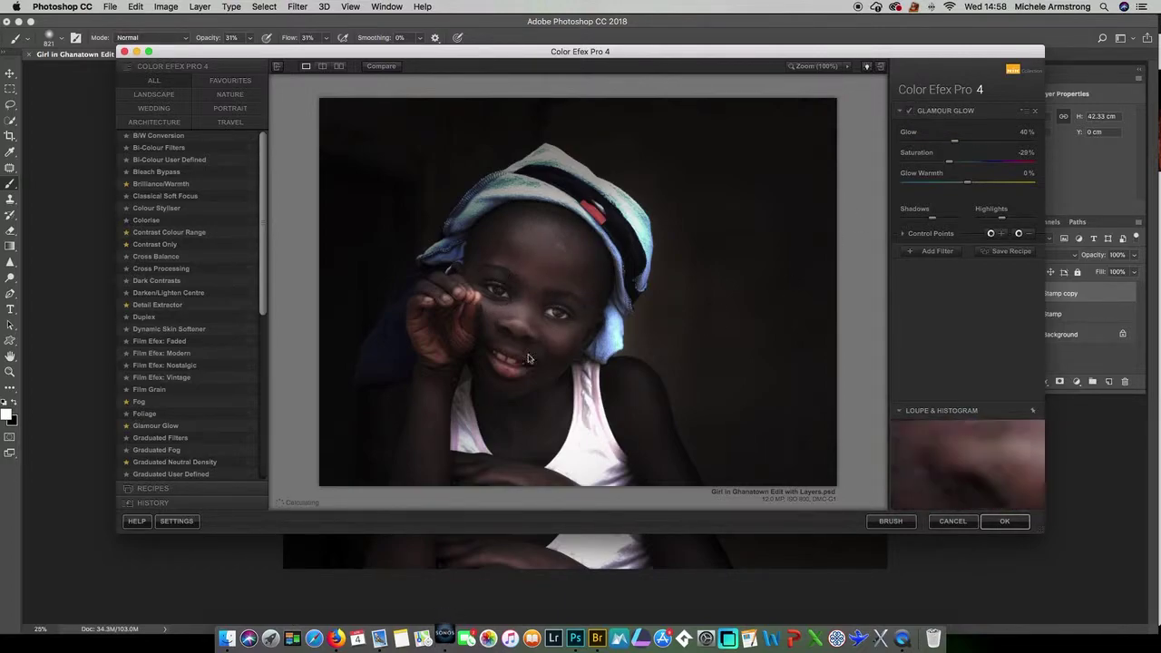
click(1002, 524)
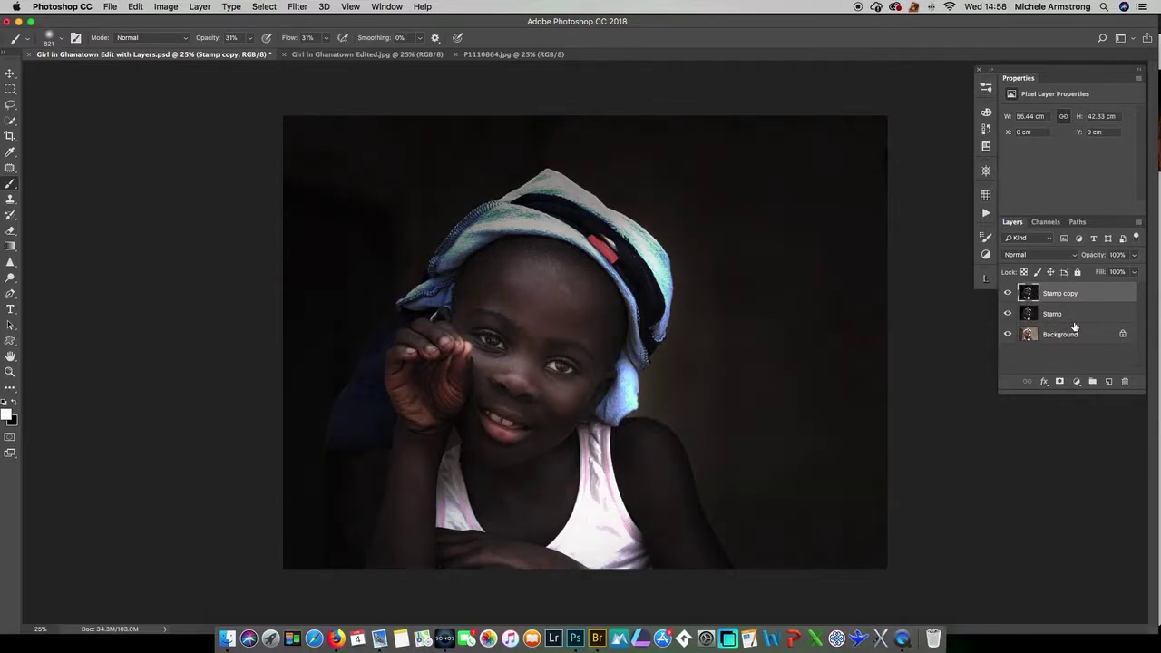
click(1006, 294)
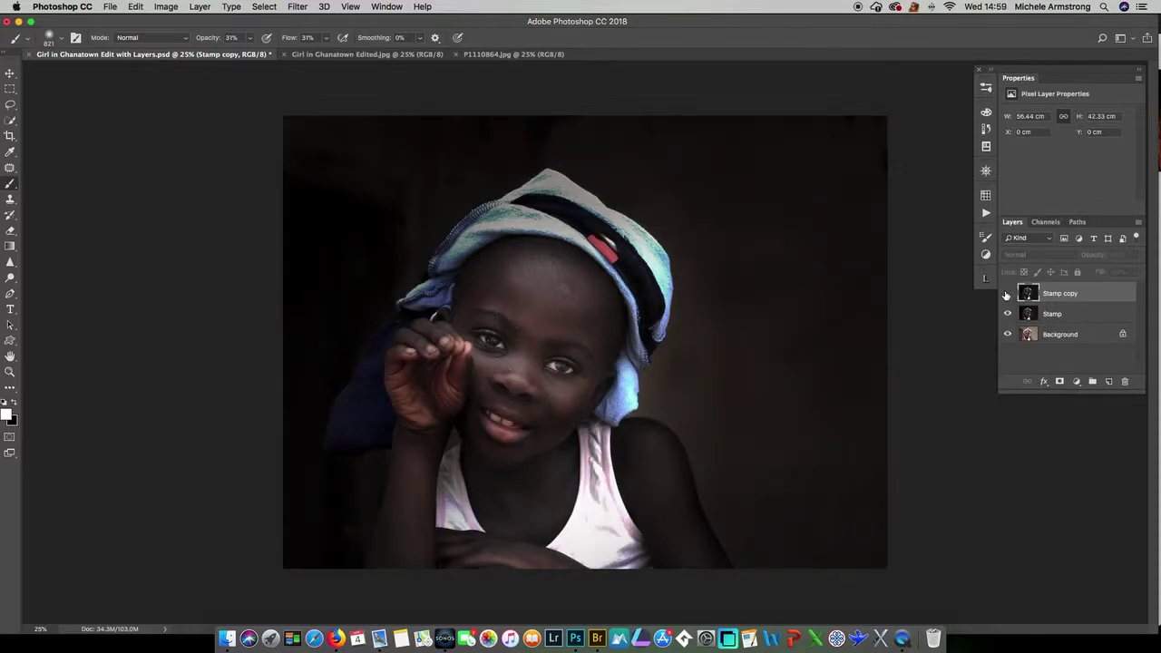
click(1007, 293)
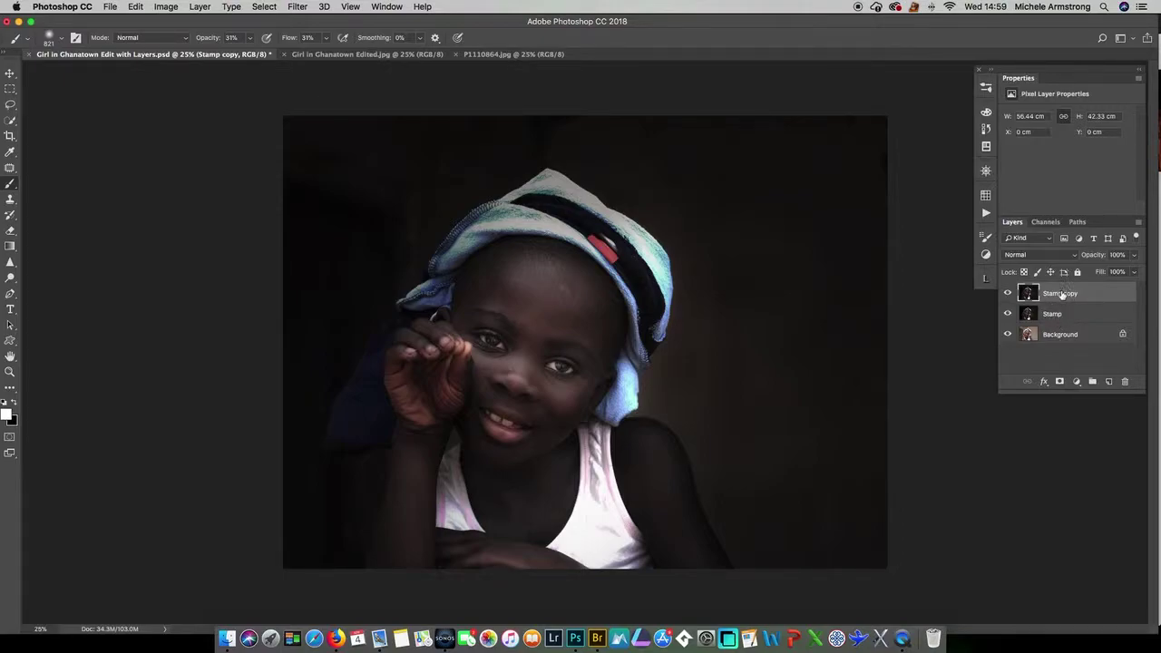
Step: Apply a Gaussian Blur with a 9.9 pixel radius to the Stamp copy layer and switch to the Brush tool
click(299, 6)
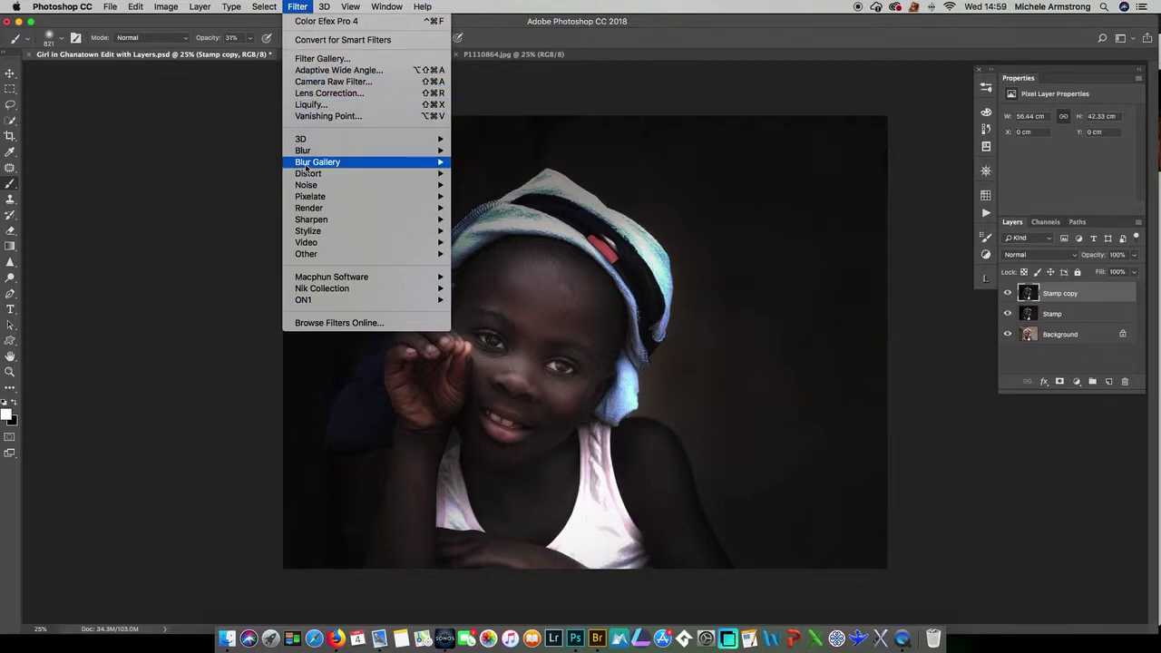
mouse_move(308, 151)
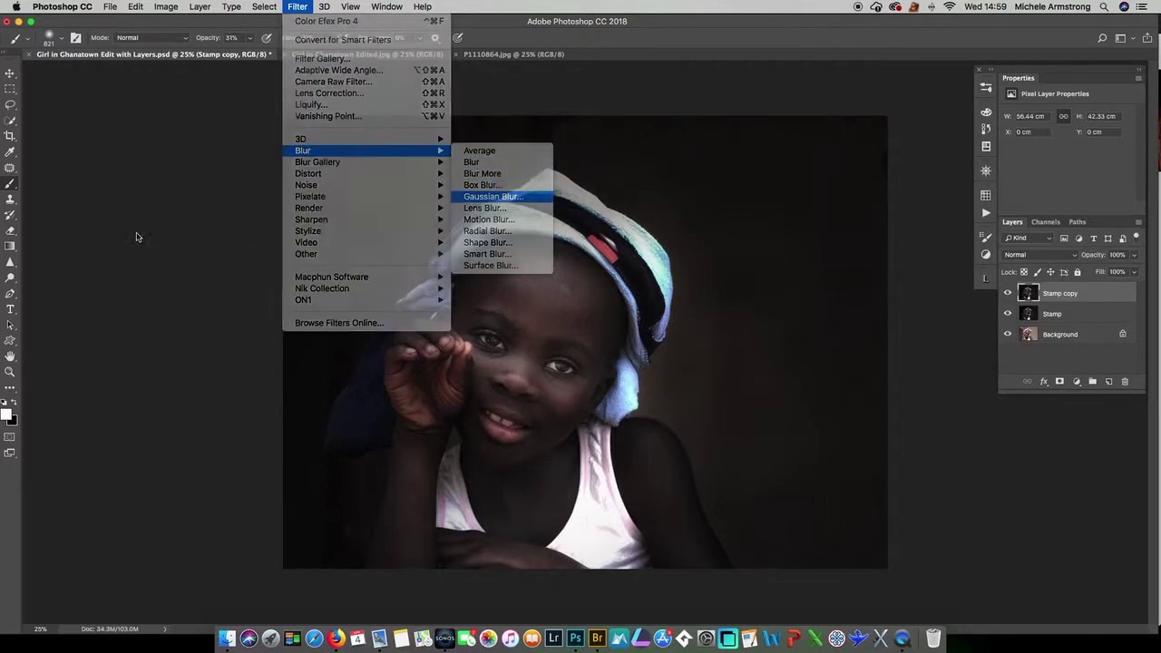
click(490, 197)
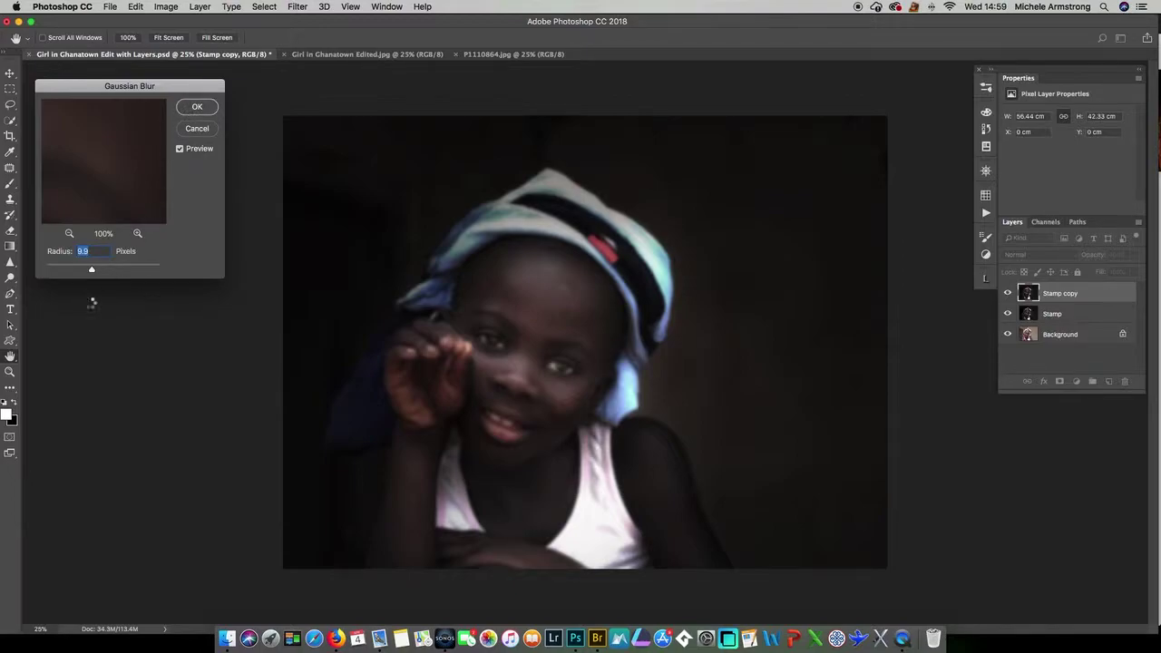
key(Return)
key(b)
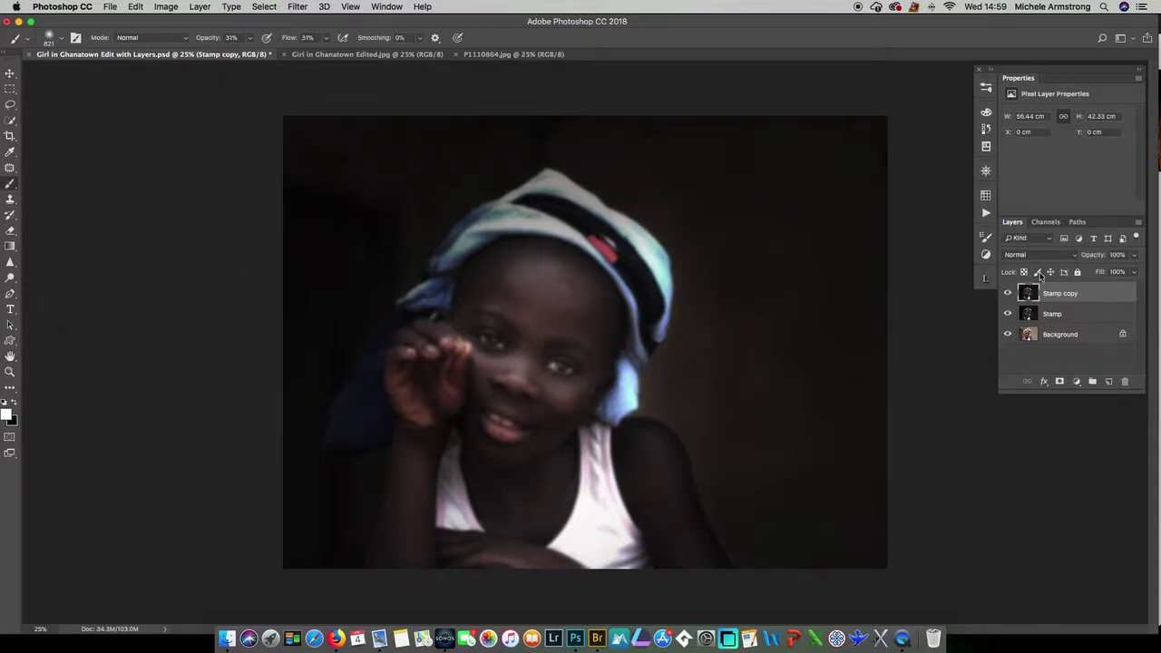
Step: Mask the blurred Stamp copy layer and paint black at 31% opacity with a 121 px brush over the girl's eyes and mouth
click(1060, 382)
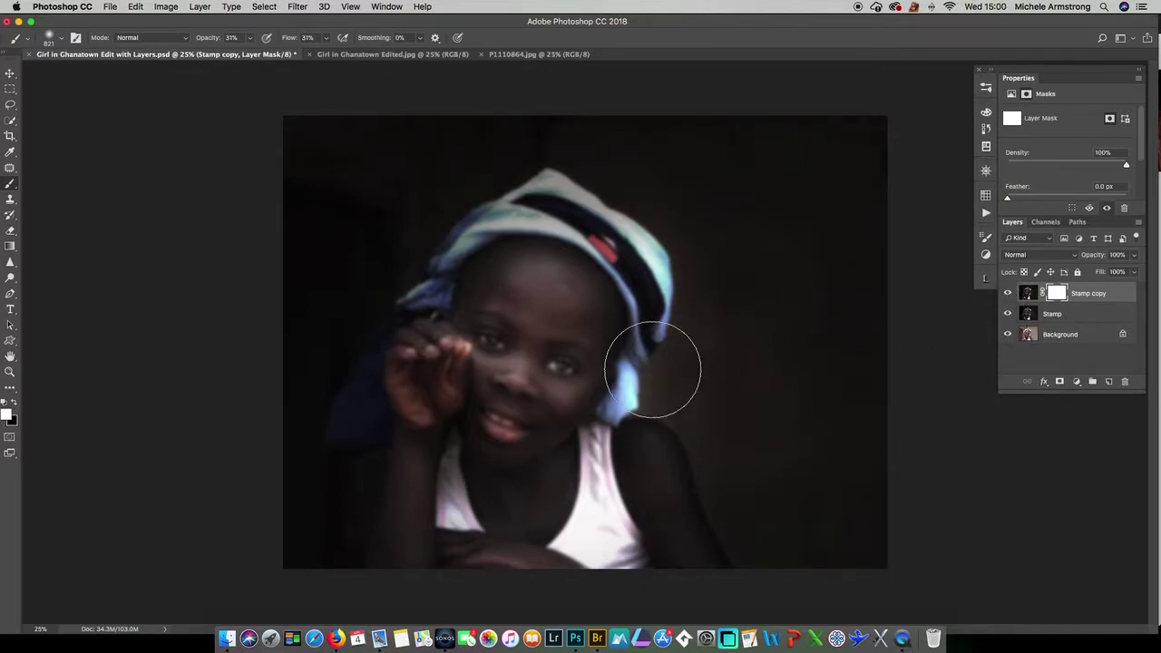
key(x)
click(415, 343)
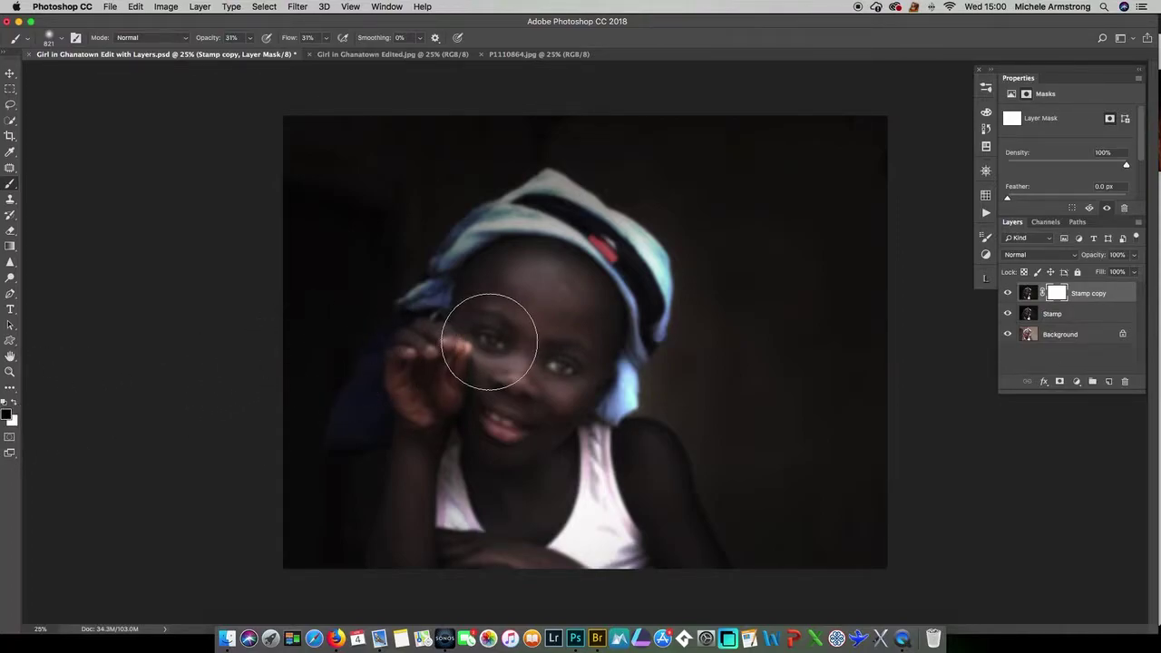
click(1008, 293)
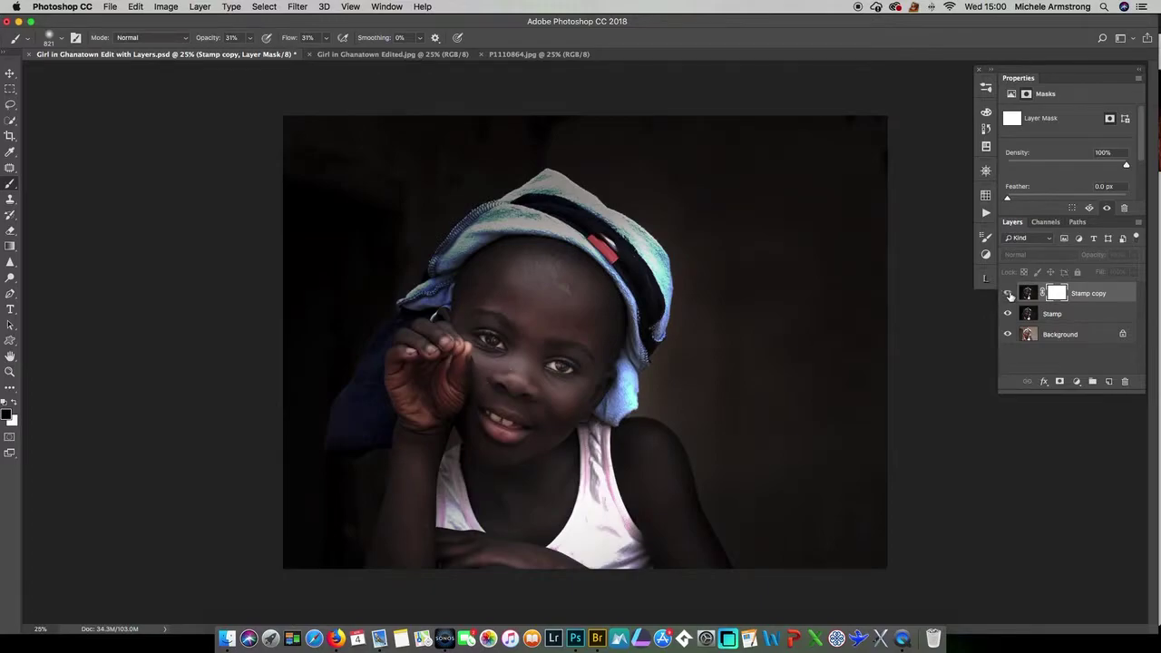
click(1007, 293)
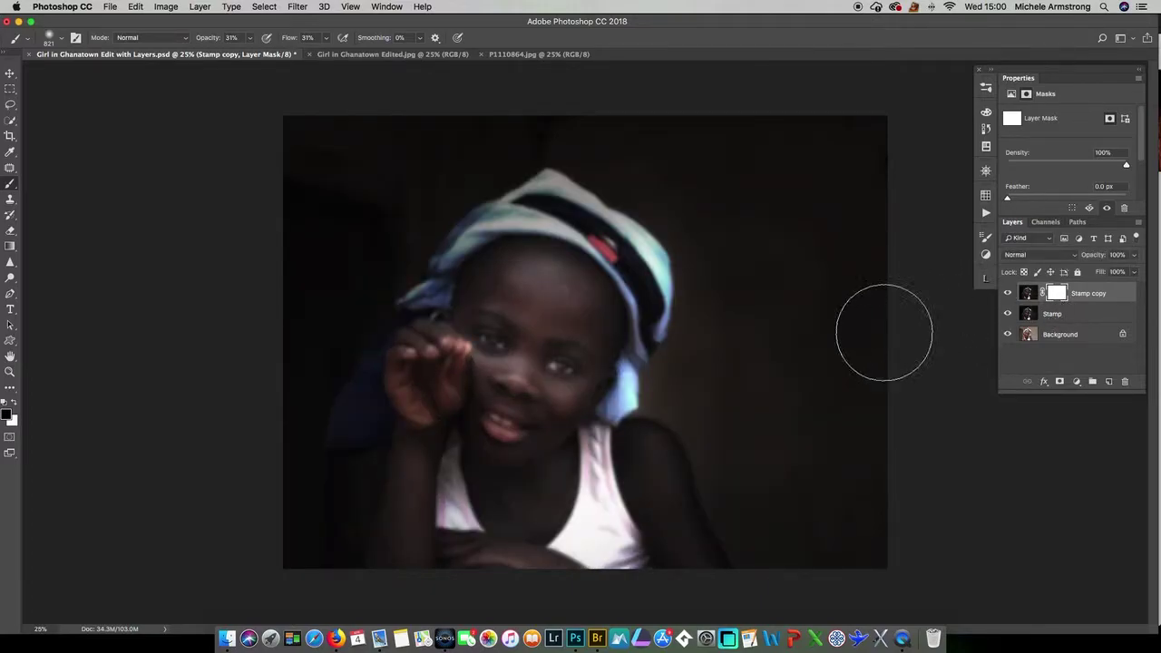
mouse_move(579, 342)
mouse_down()
mouse_move(530, 373)
mouse_move(473, 361)
mouse_move(515, 357)
mouse_move(460, 356)
mouse_up()
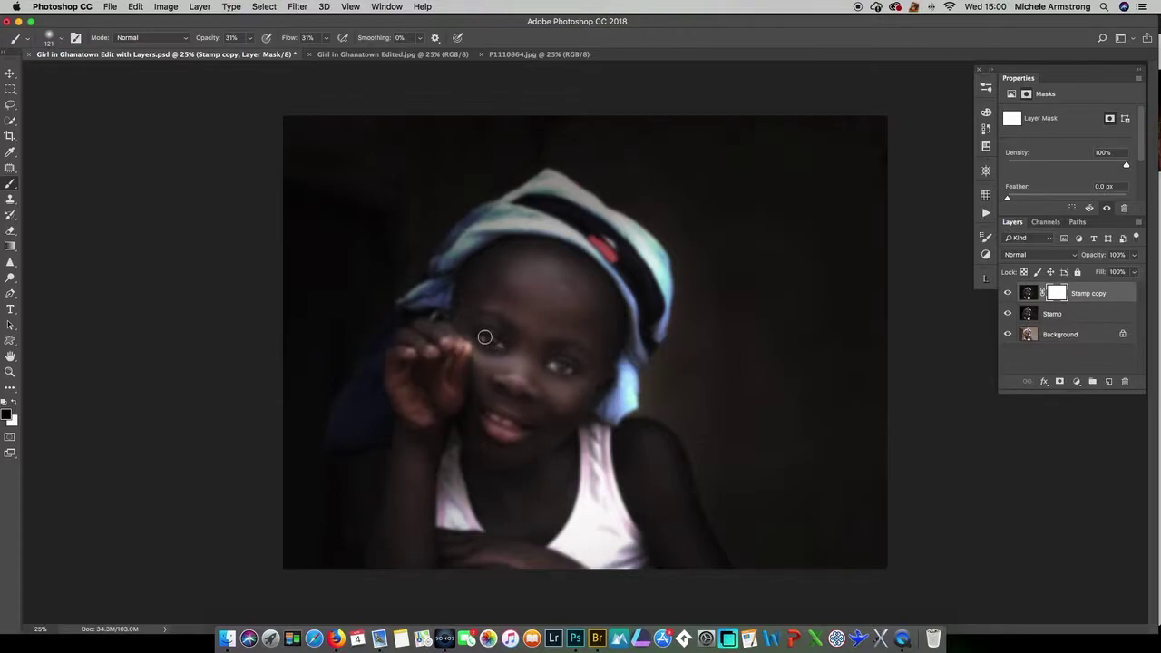
mouse_move(485, 337)
mouse_down()
mouse_move(502, 350)
mouse_move(487, 337)
mouse_up()
mouse_move(515, 421)
mouse_down()
mouse_move(531, 427)
mouse_move(495, 420)
mouse_move(524, 427)
mouse_up()
Step: Lower the Stamp copy layer's opacity to 36% and compare the image with the layer hidden and shown
click(1133, 256)
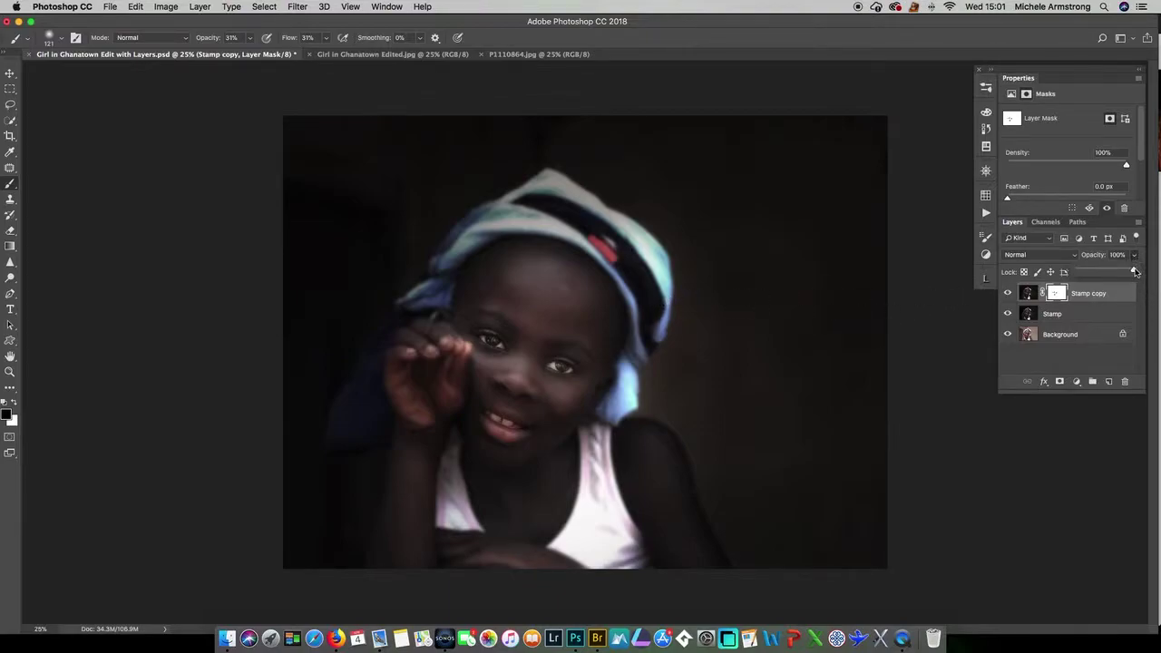
drag(1131, 272, 1099, 274)
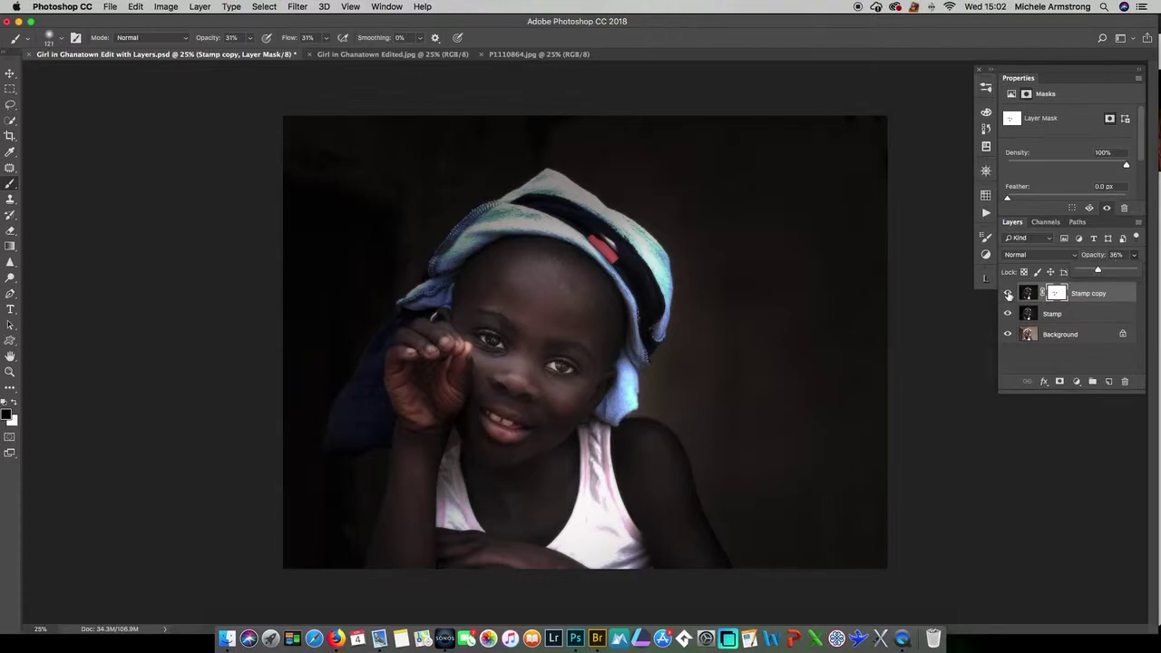
click(1007, 294)
click(1008, 294)
click(1007, 293)
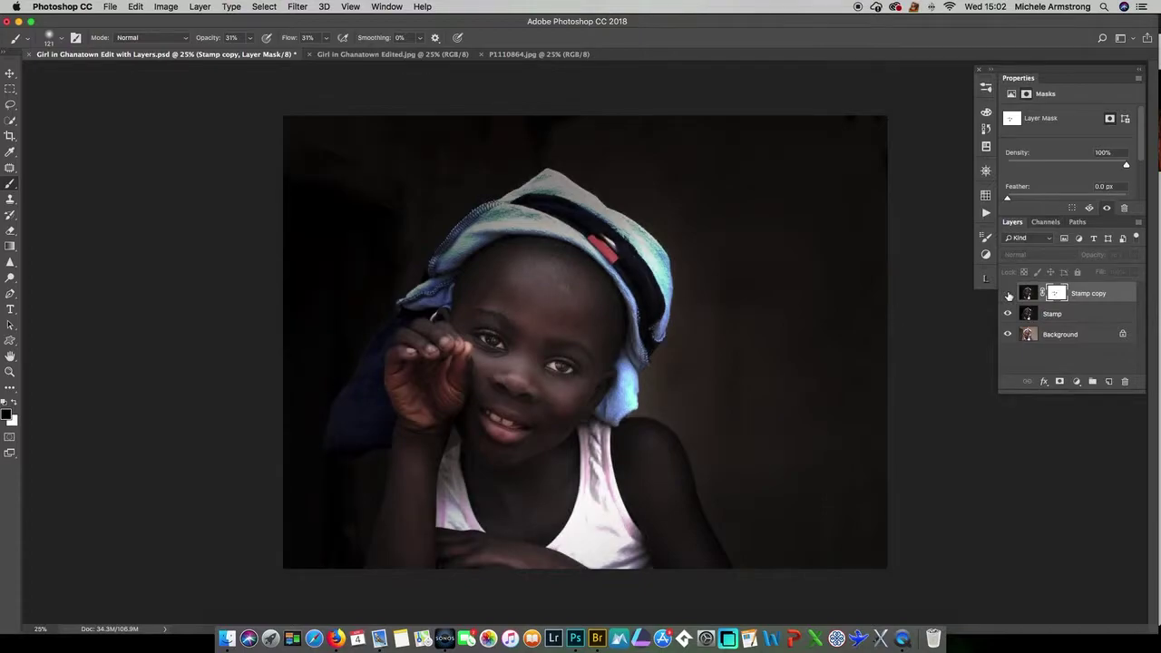
click(1008, 293)
click(1007, 294)
click(1008, 294)
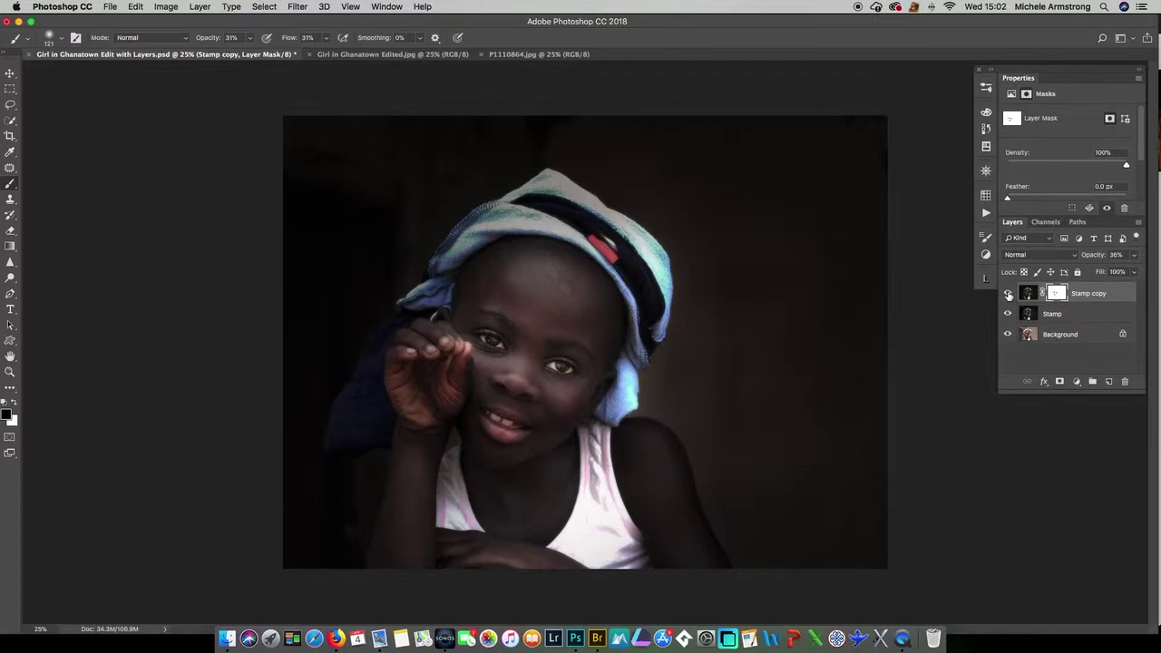
click(1008, 294)
click(1008, 294)
Step: Flatten the image and duplicate the resulting Background layer
click(200, 6)
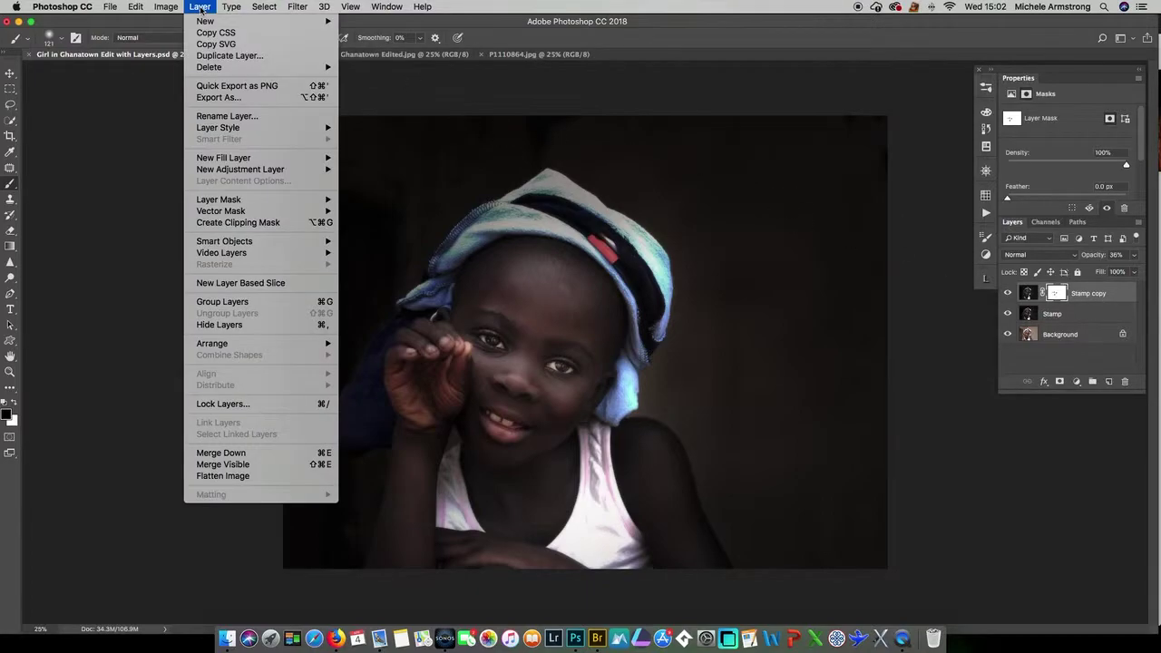
click(233, 477)
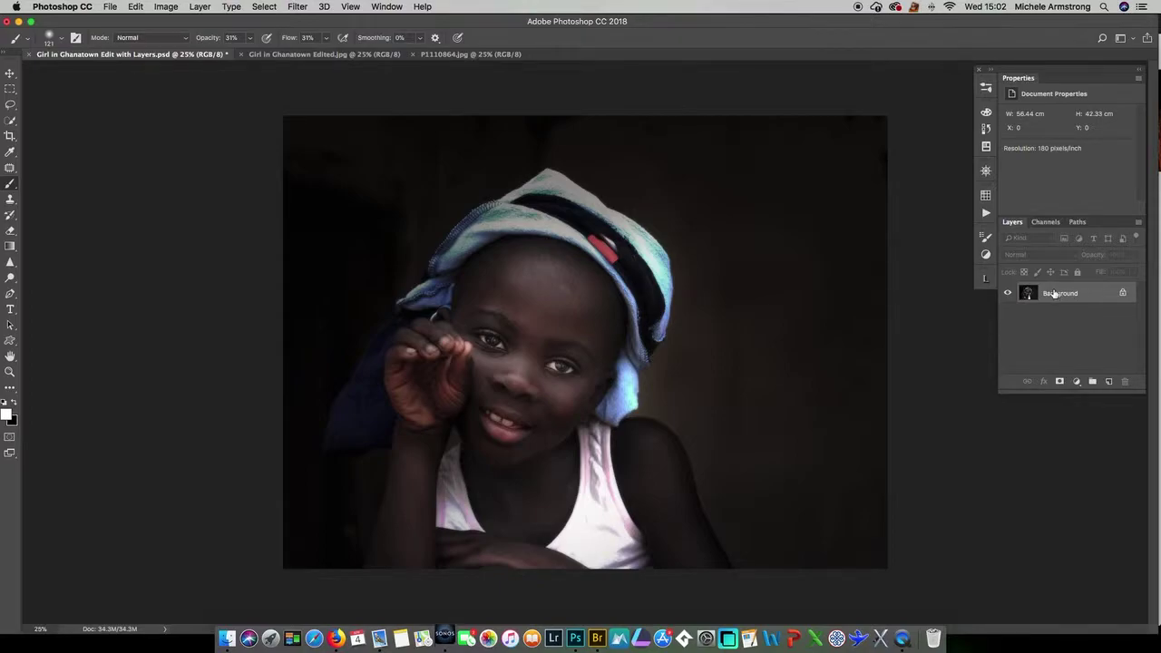
drag(1055, 293, 1109, 382)
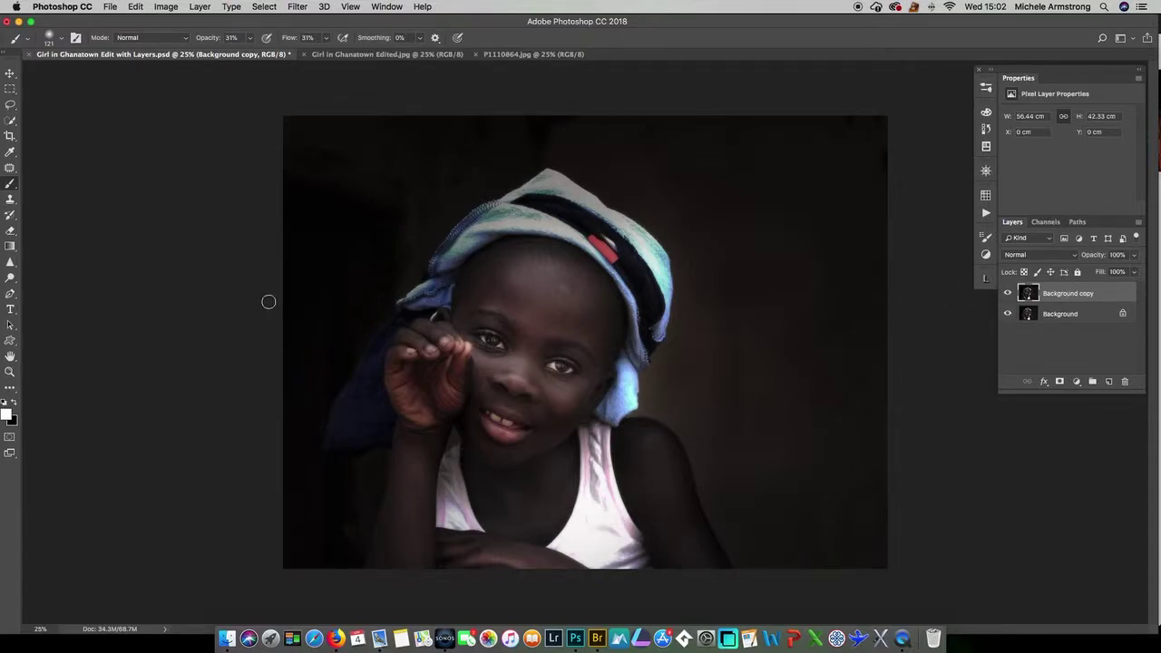
Step: Sharpen both of the girl's eyes on the Background copy layer with the Sharpen tool at 50% strength
click(10, 263)
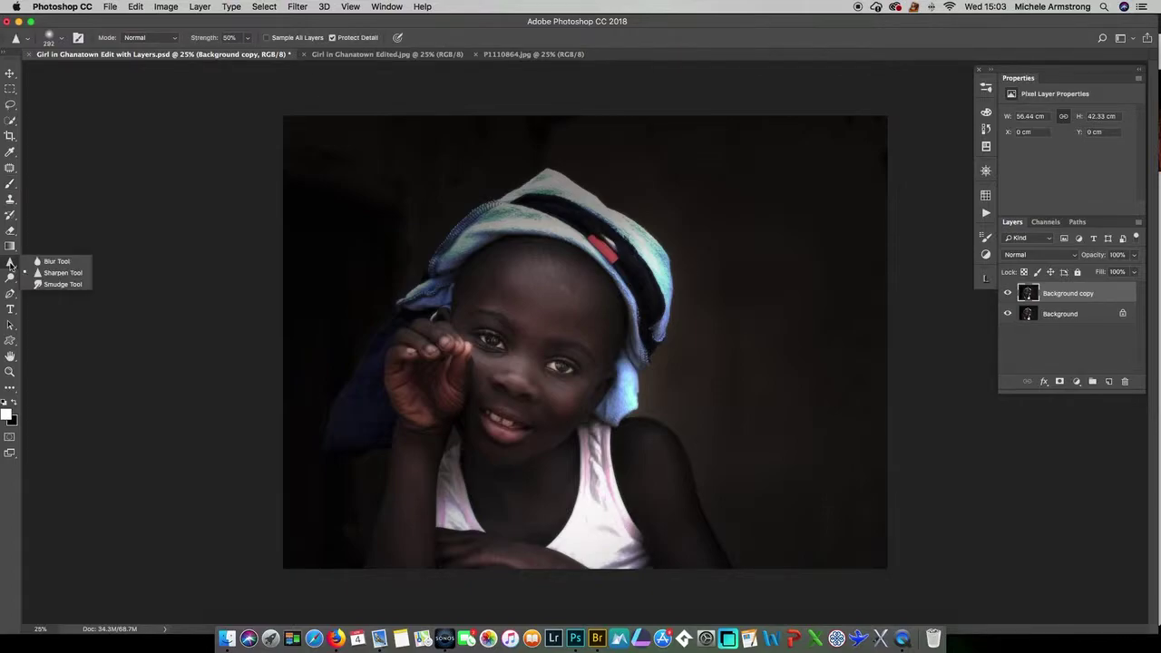
click(56, 273)
drag(479, 332, 486, 338)
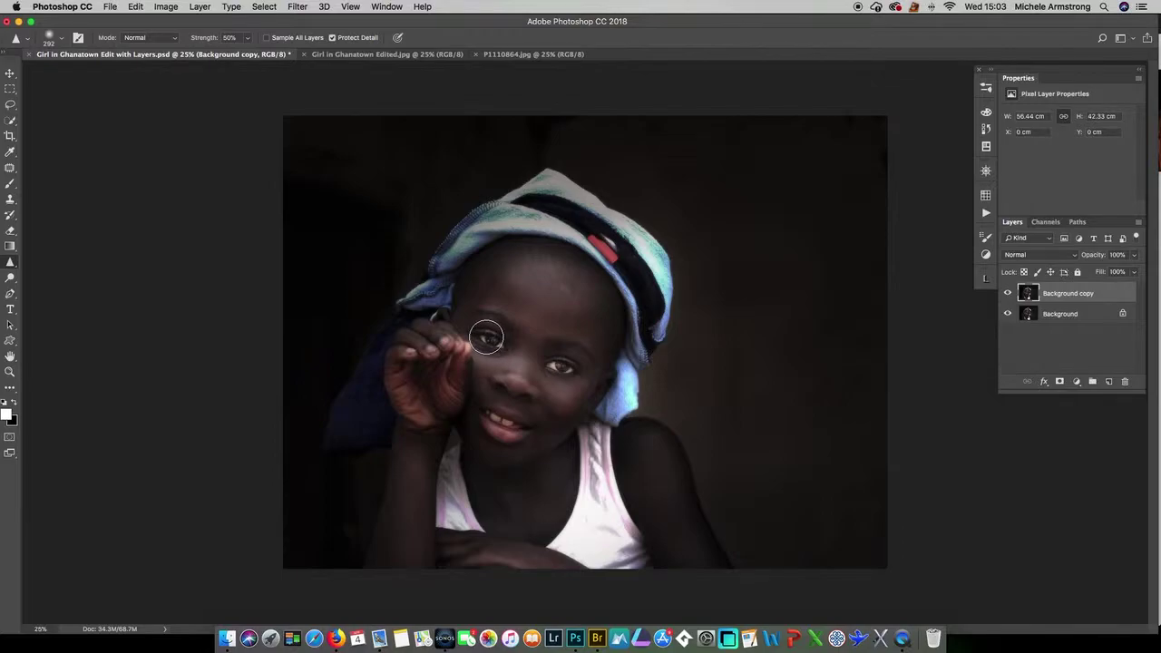
mouse_move(486, 339)
mouse_down()
mouse_move(503, 340)
mouse_move(485, 338)
mouse_up()
mouse_move(585, 367)
mouse_down()
mouse_move(551, 368)
mouse_move(581, 368)
mouse_up()
Step: Examine the sharpened eyes at 100% magnification, comparing the image with the Background copy layer hidden and shown
click(1008, 294)
click(1007, 293)
click(1008, 295)
click(1008, 294)
click(1008, 294)
click(1008, 294)
click(987, 173)
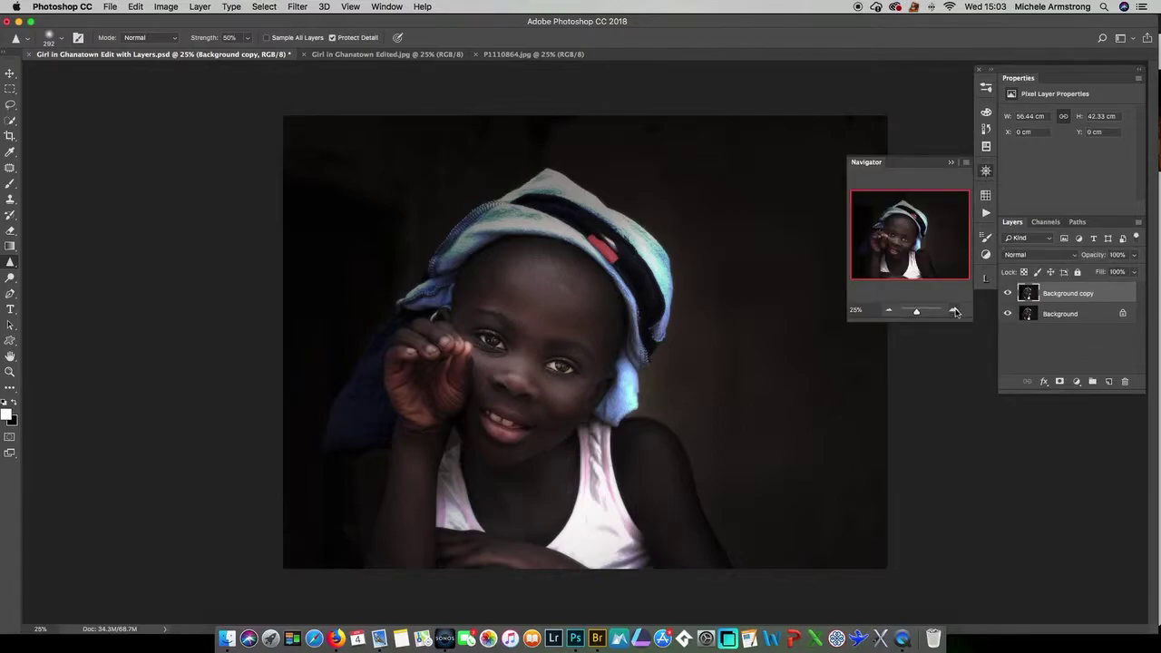
click(956, 312)
click(956, 312)
click(956, 312)
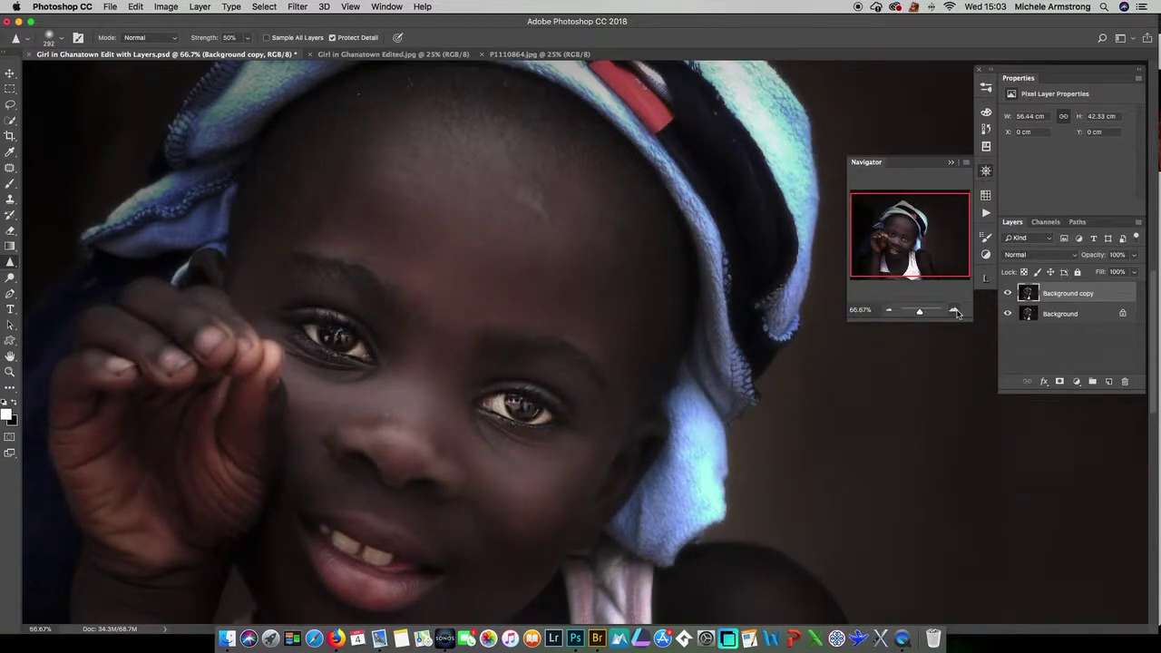
click(956, 312)
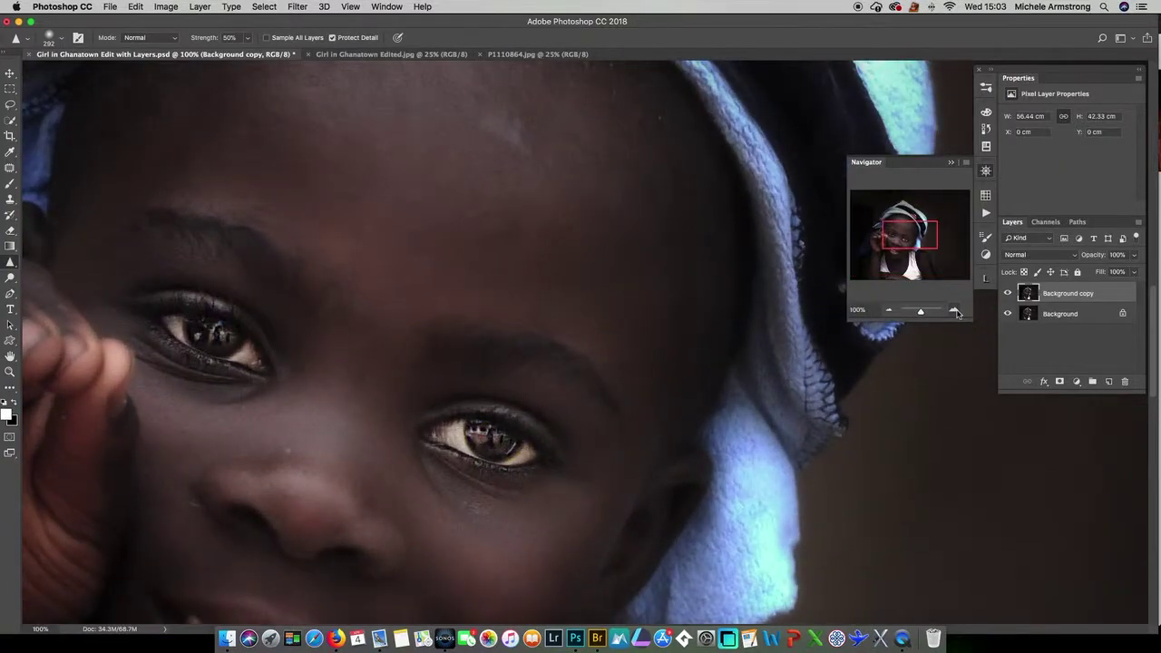
click(1007, 295)
click(1008, 295)
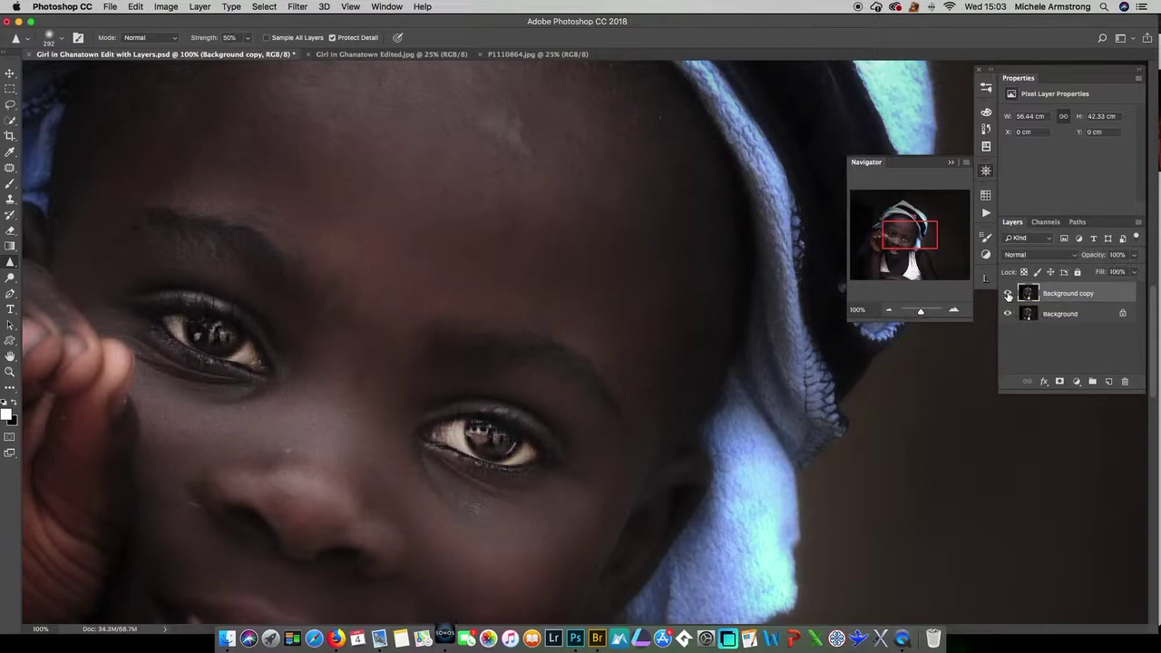
Step: Lower the Background copy layer's opacity to 61% and compare the image with the layer hidden and shown
click(1008, 295)
click(1134, 271)
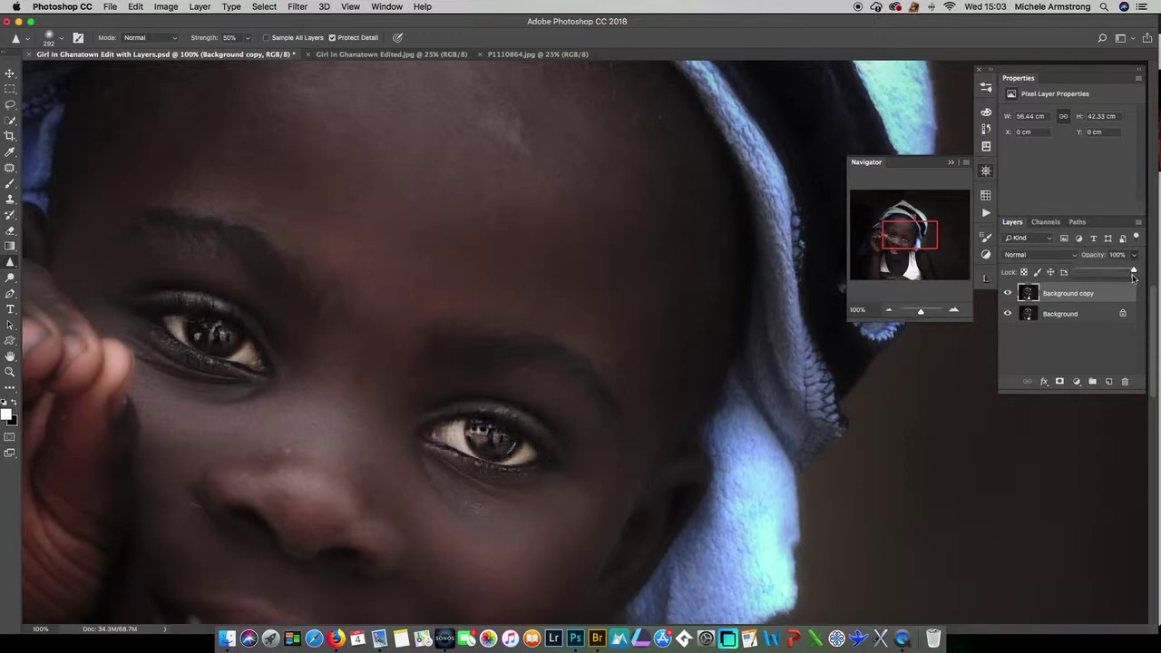
drag(1134, 273, 1113, 273)
click(888, 310)
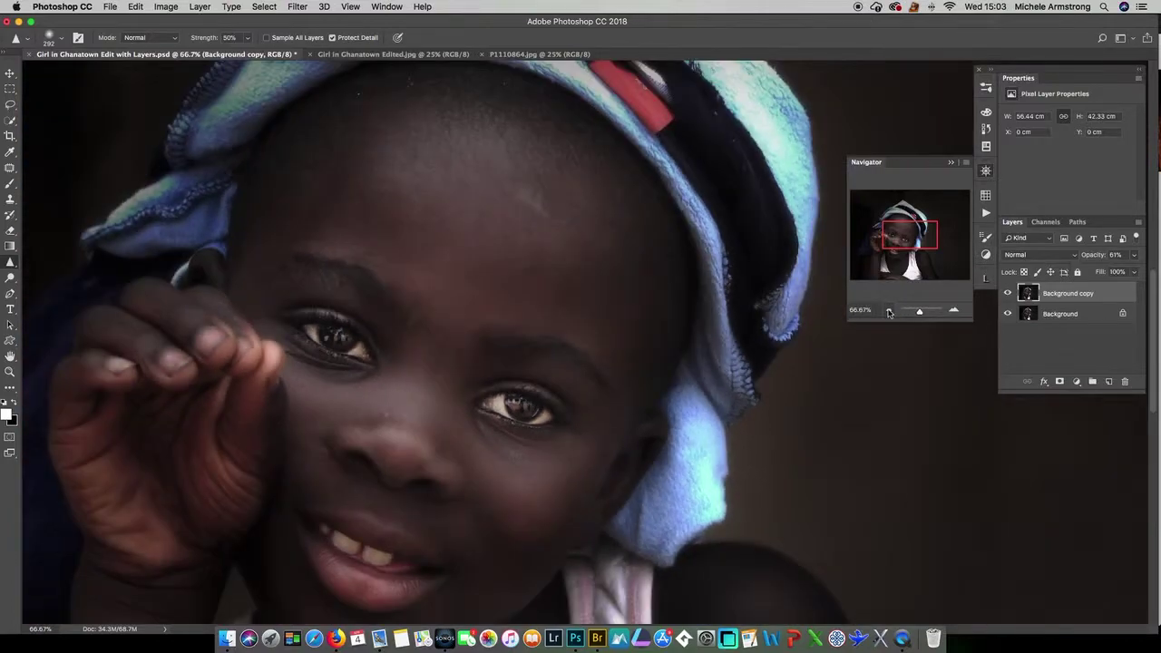
click(888, 311)
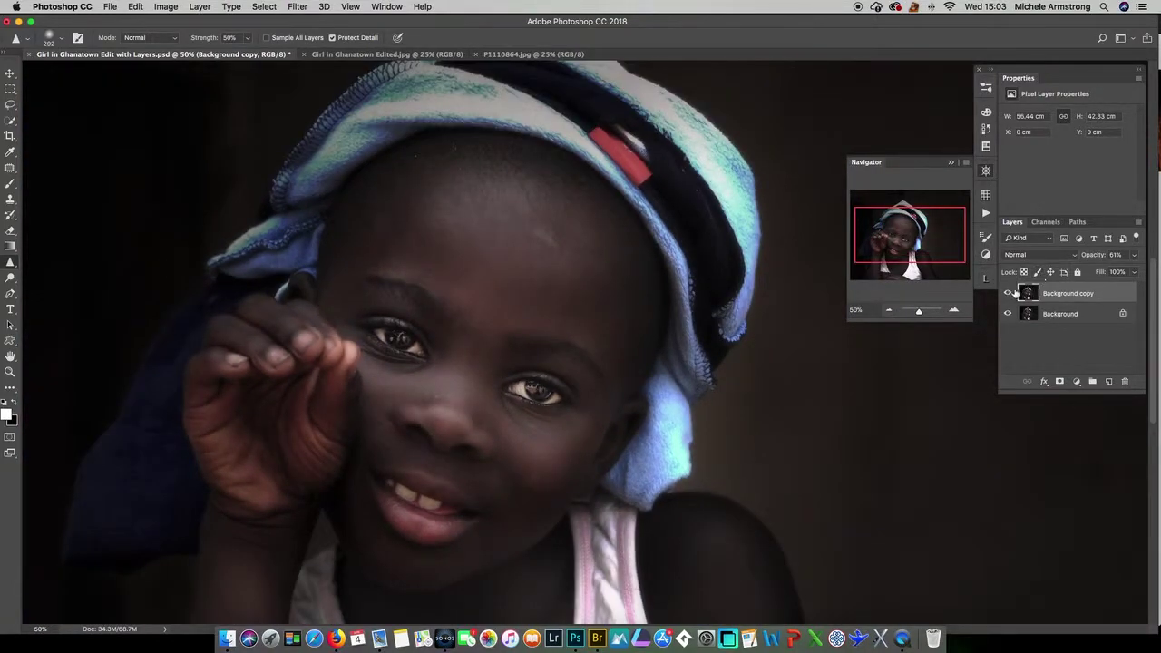
click(1007, 294)
click(1008, 295)
Step: Flatten the image into a single Background layer and hide the Navigator
click(889, 310)
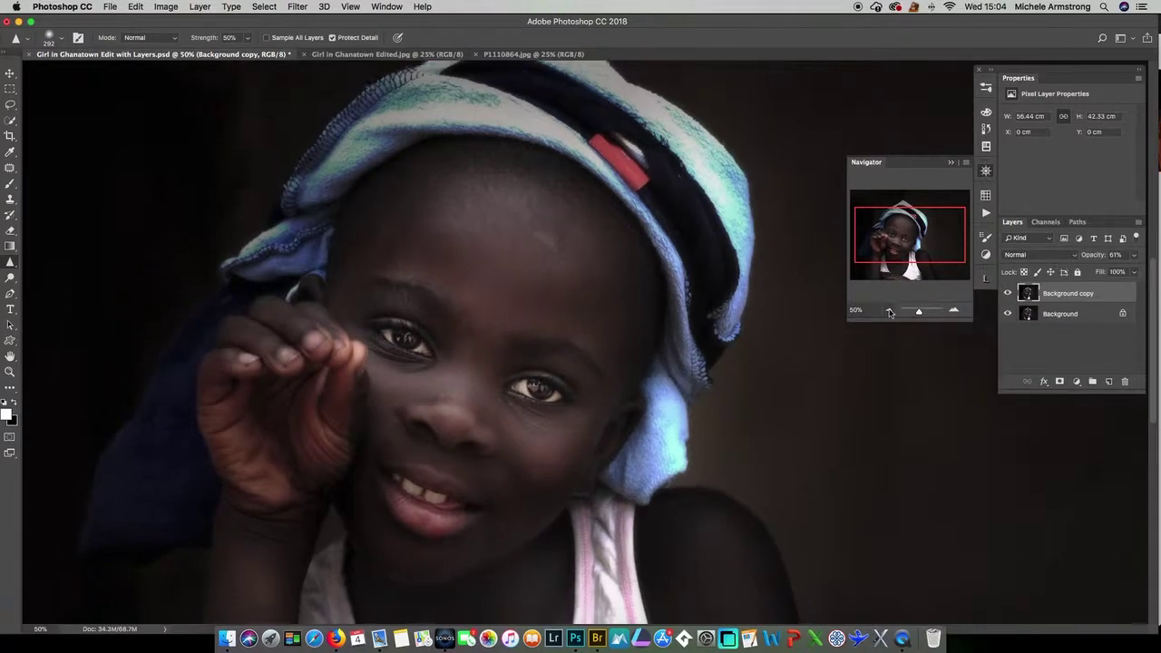
click(889, 311)
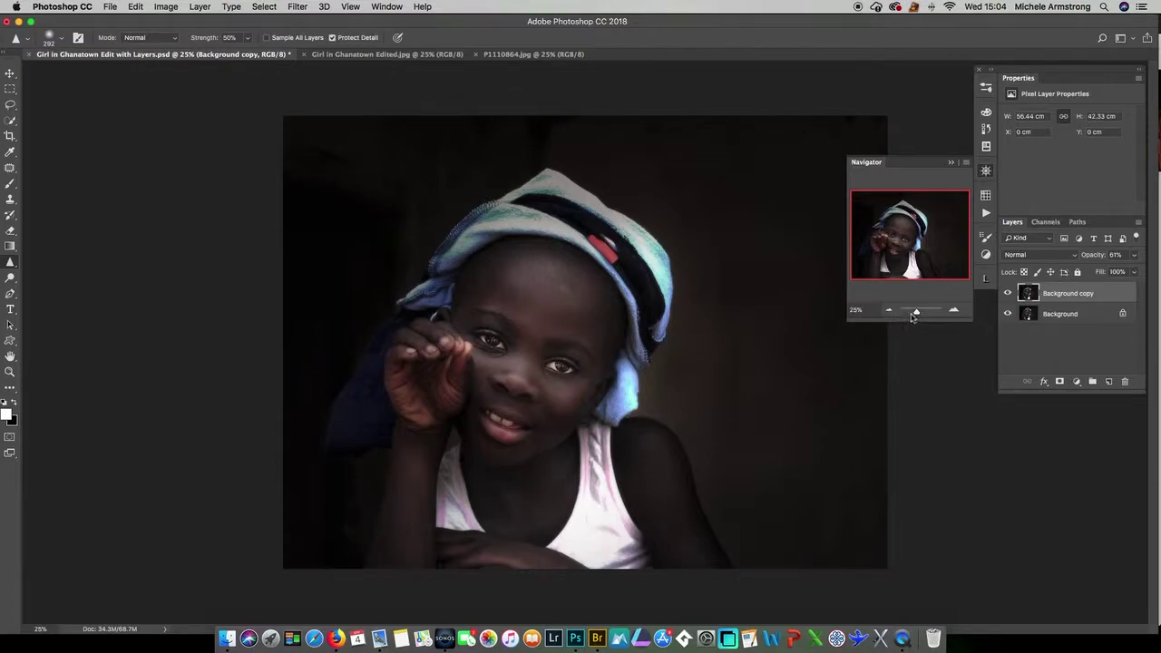
click(201, 8)
click(249, 479)
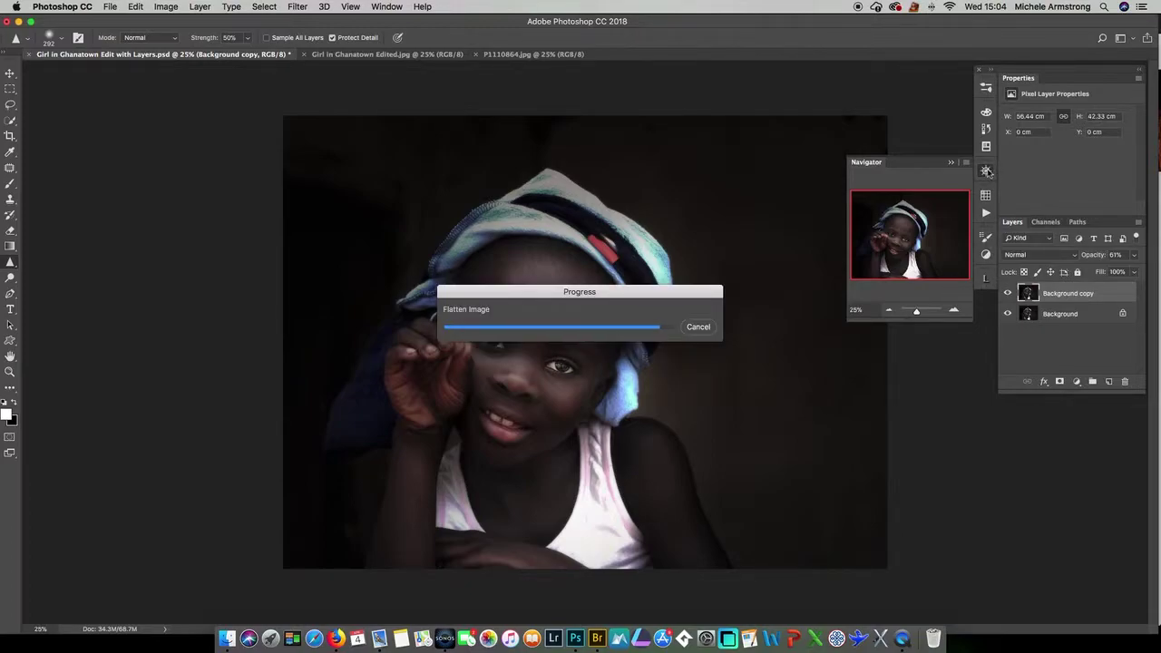
click(987, 172)
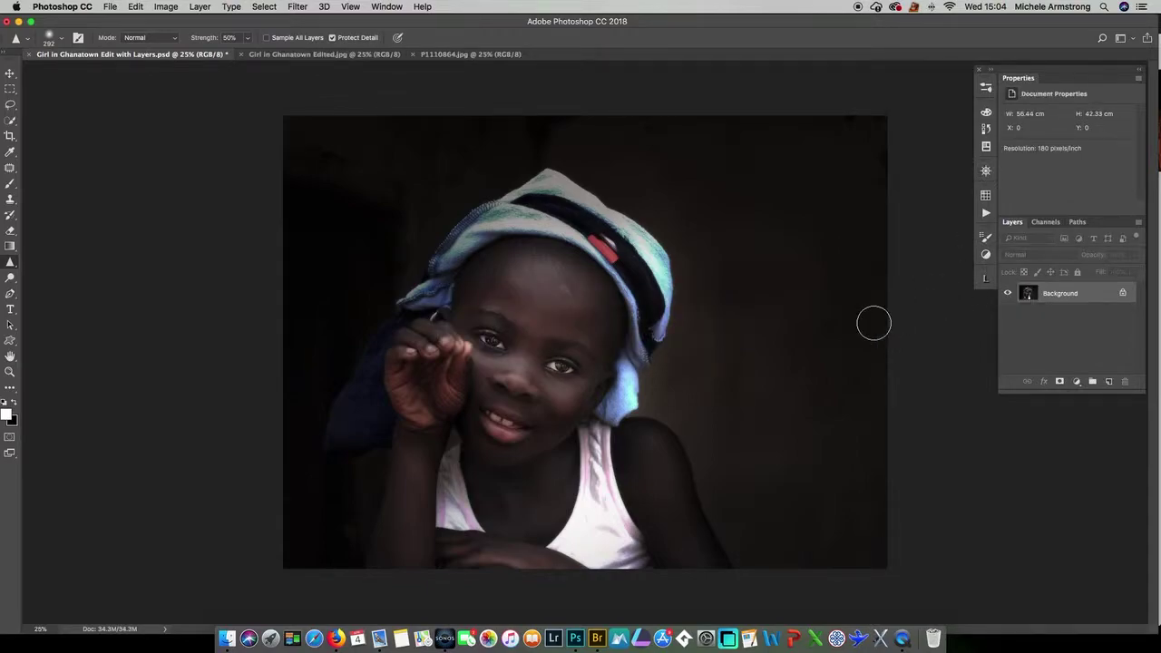
Step: Start a Levels adjustment on the Background layer and slightly shift the RGB shadow, highlight and midtone input levels
click(164, 7)
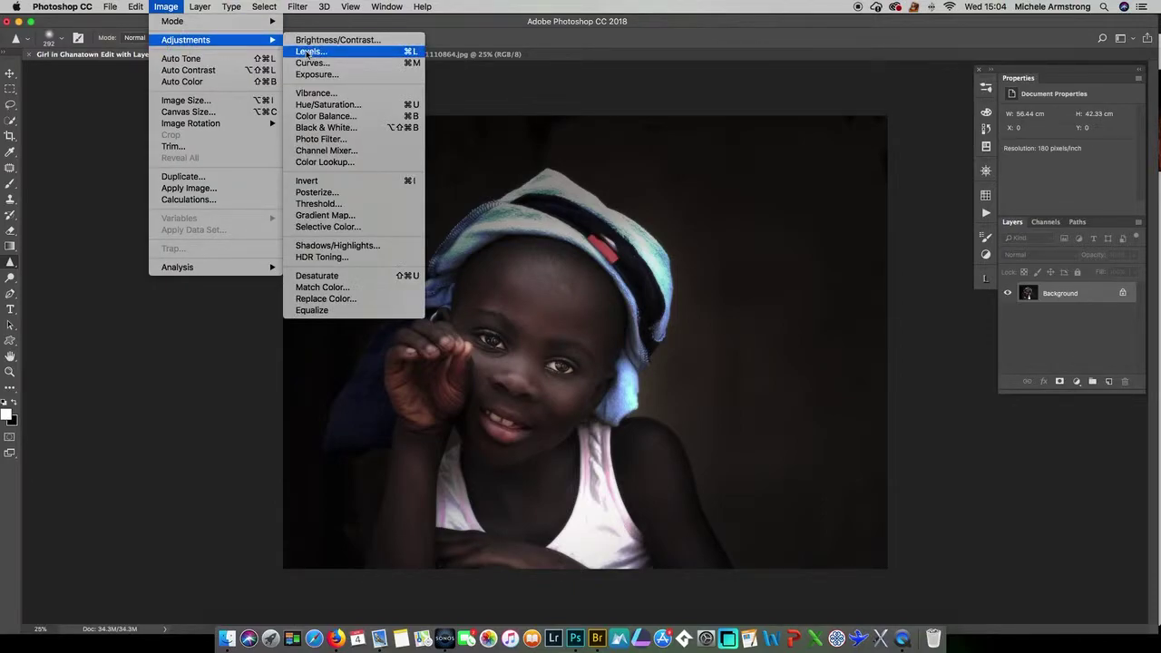
key(Escape)
key(super+l)
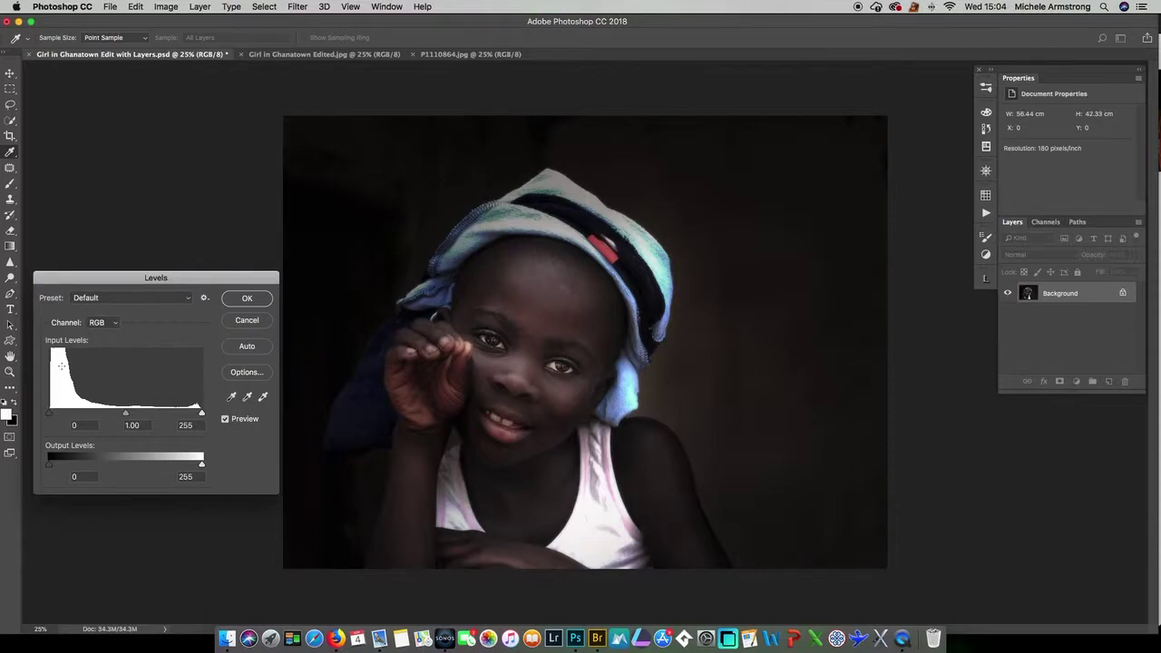
mouse_move(50, 414)
mouse_down()
mouse_move(75, 417)
mouse_move(36, 417)
mouse_move(52, 414)
mouse_up()
mouse_move(202, 413)
mouse_down()
mouse_move(130, 416)
mouse_move(201, 414)
mouse_up()
mouse_move(126, 415)
mouse_down()
mouse_move(138, 415)
mouse_move(111, 416)
mouse_move(125, 417)
mouse_up()
drag(126, 416, 127, 415)
Step: Apply the Levels auto correction with Enhance Monochromatic Contrast, comparing the image with the preview off and on
click(241, 376)
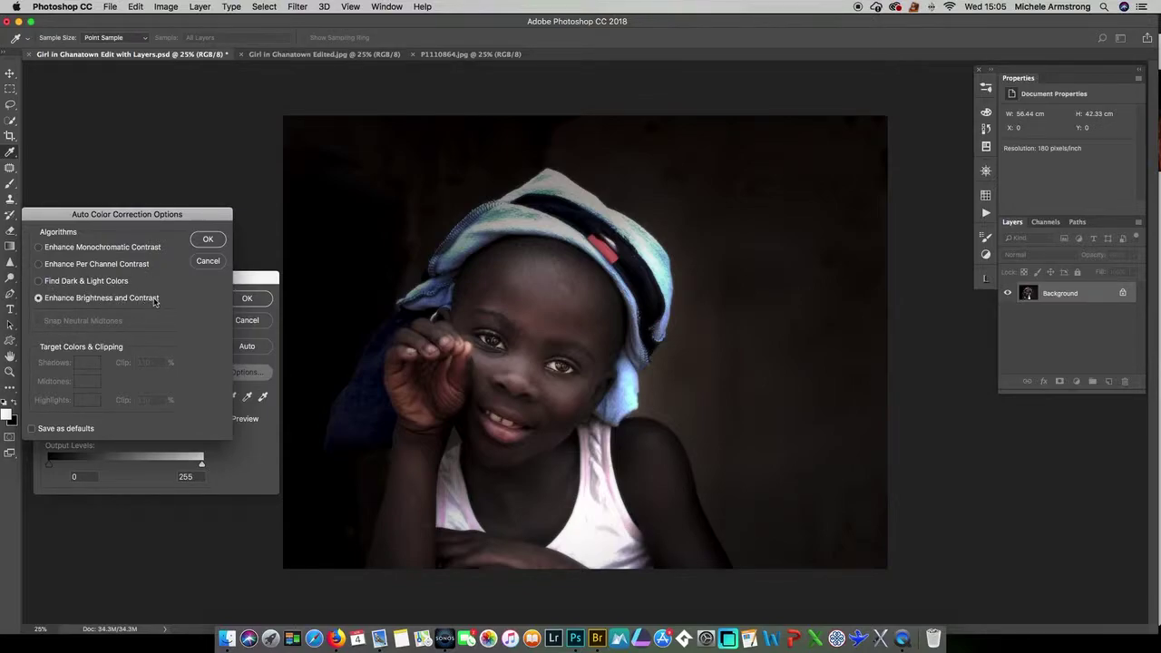
click(39, 247)
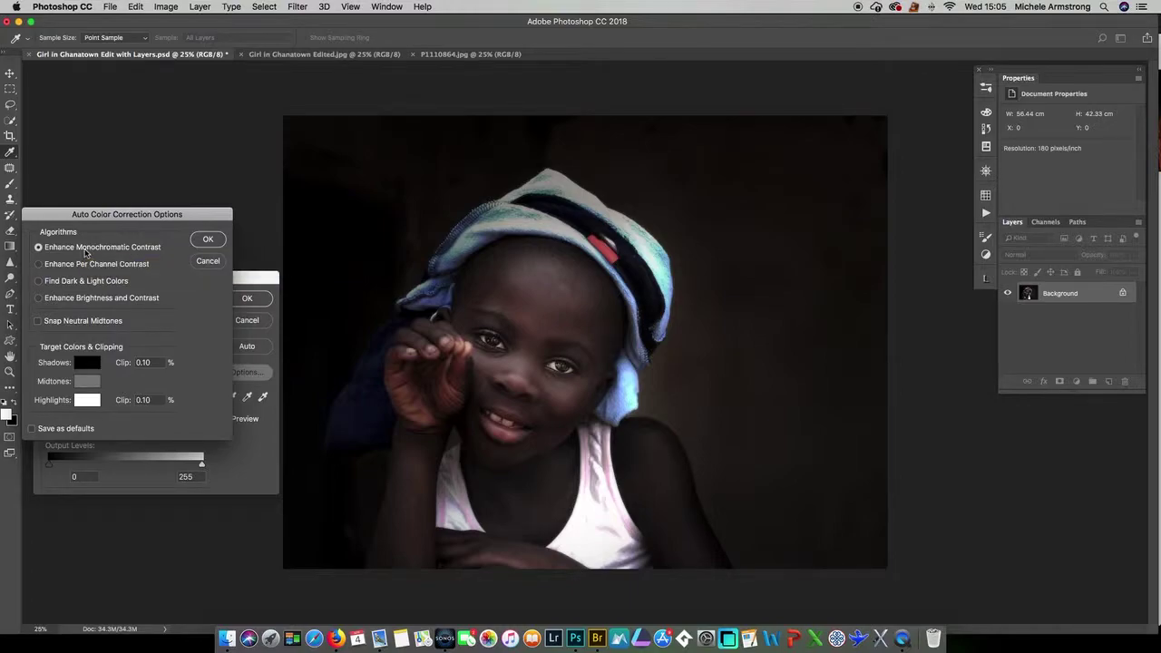
click(206, 240)
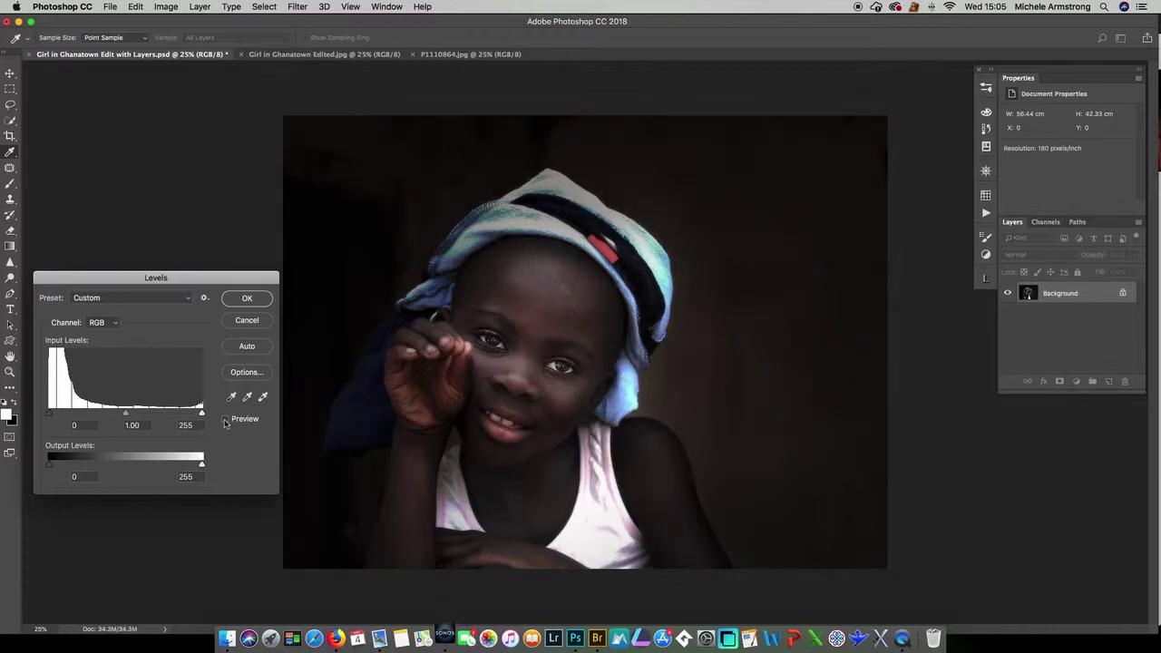
click(225, 420)
click(225, 420)
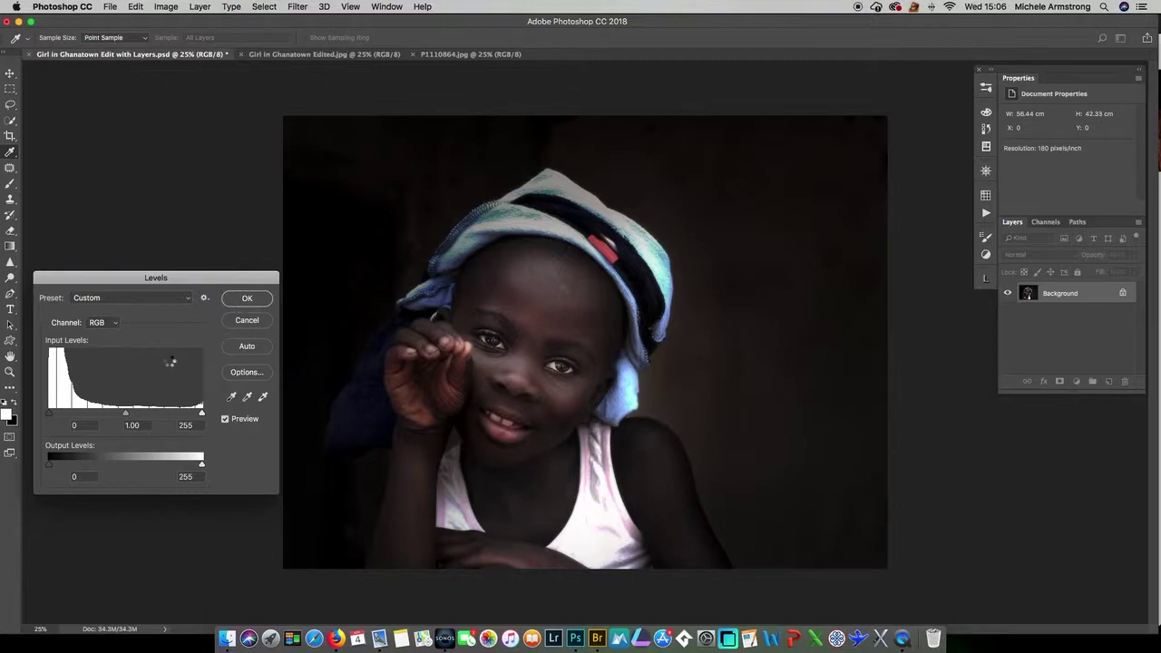
key(Escape)
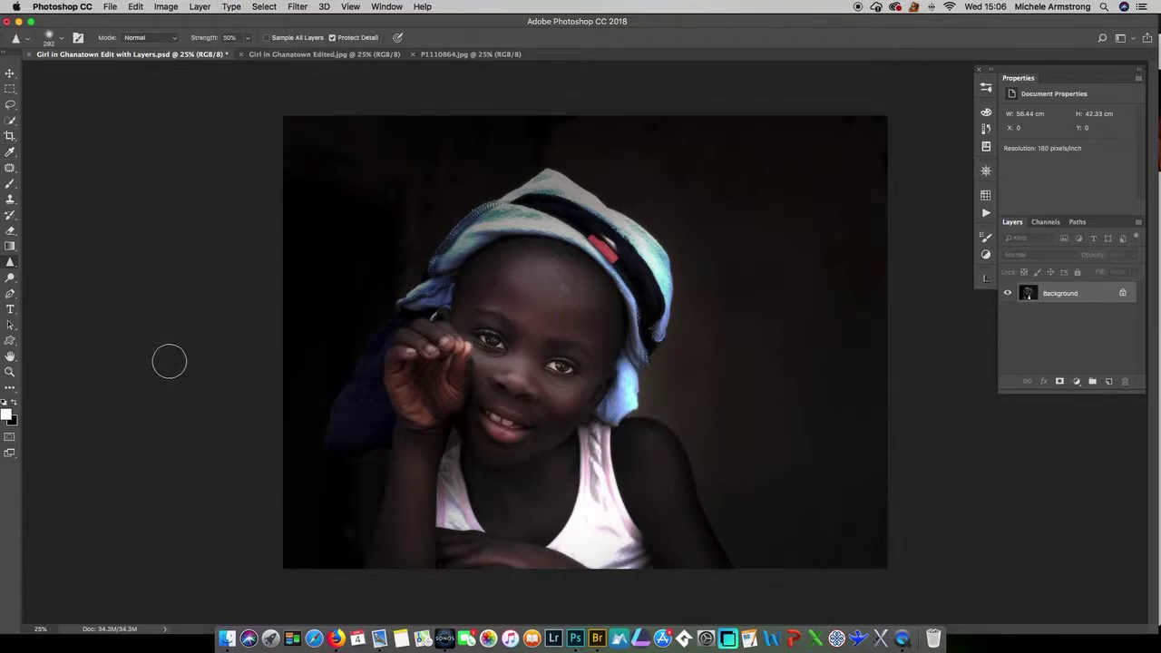